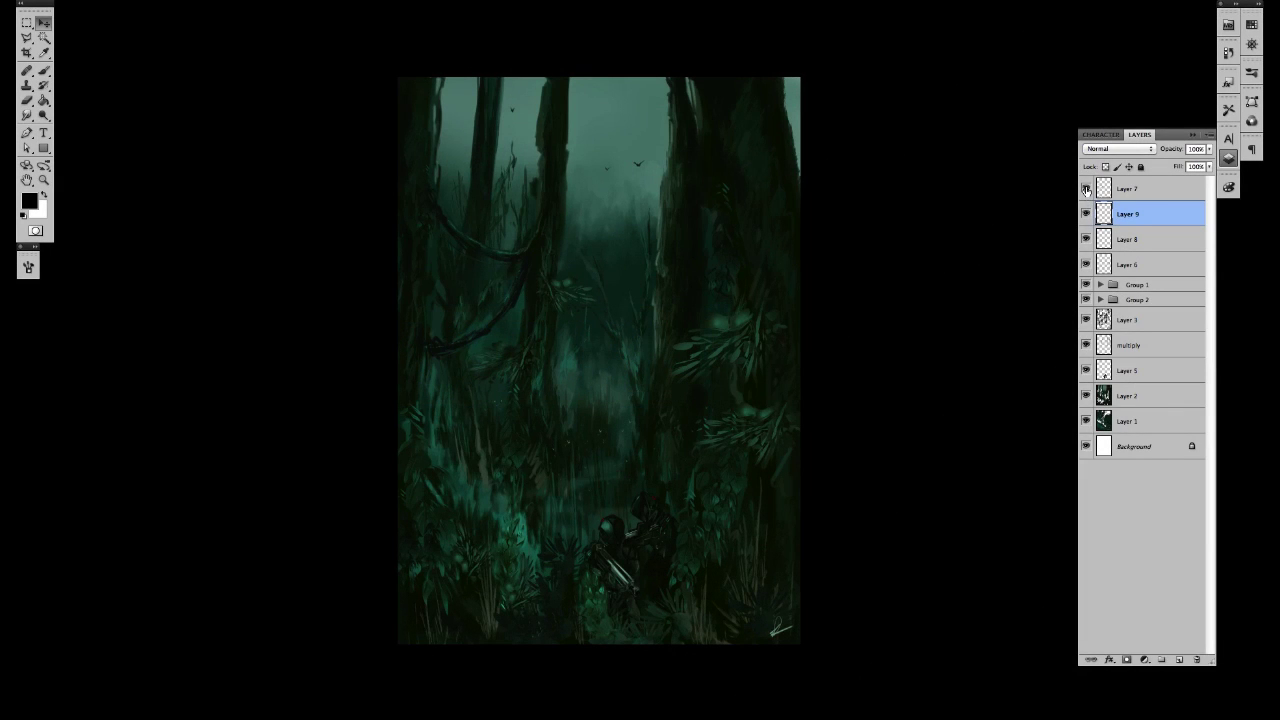
Step: Hide all layers above the Background, show Layer 1, and compare the painting with and without Layer 2
drag(1086, 190, 1086, 423)
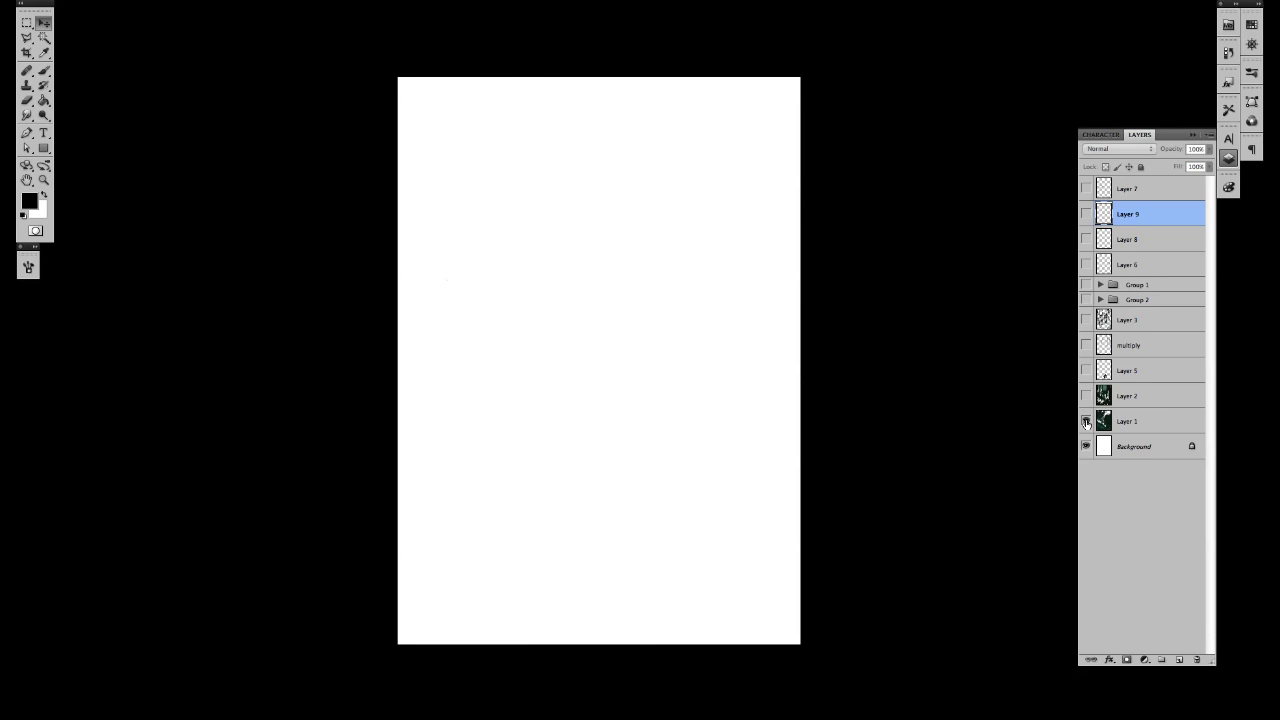
click(1086, 421)
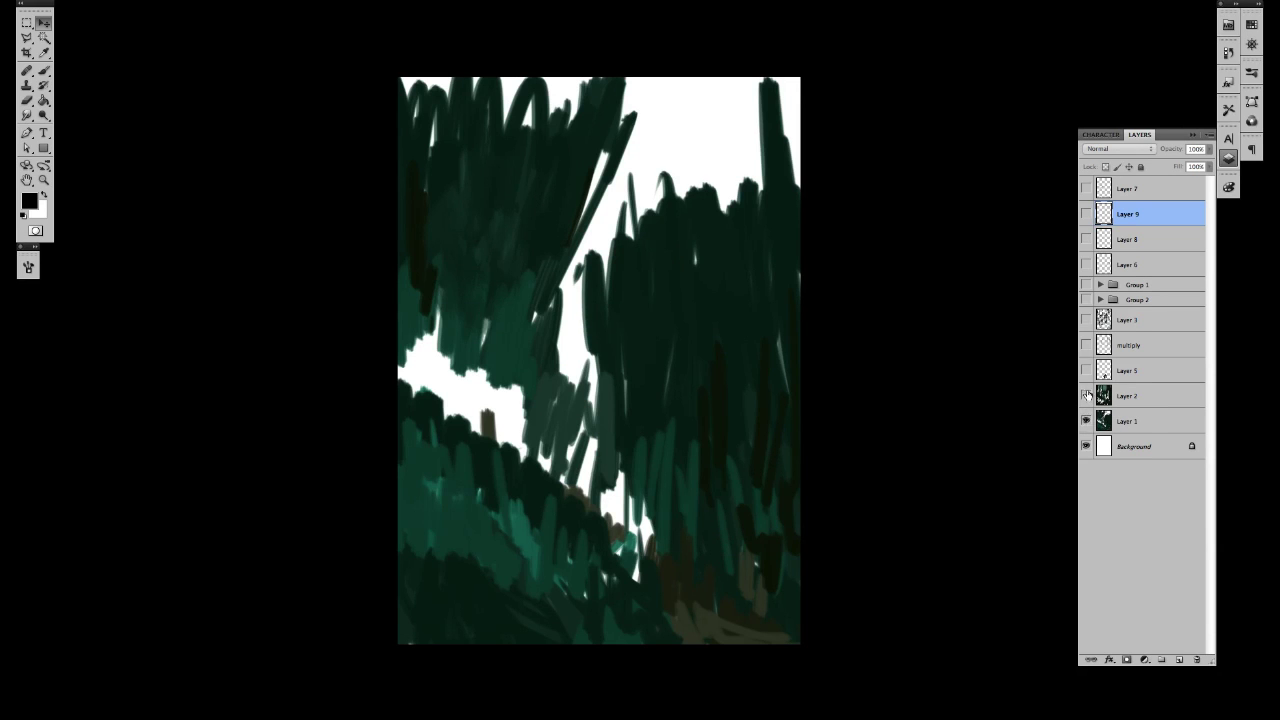
click(1087, 397)
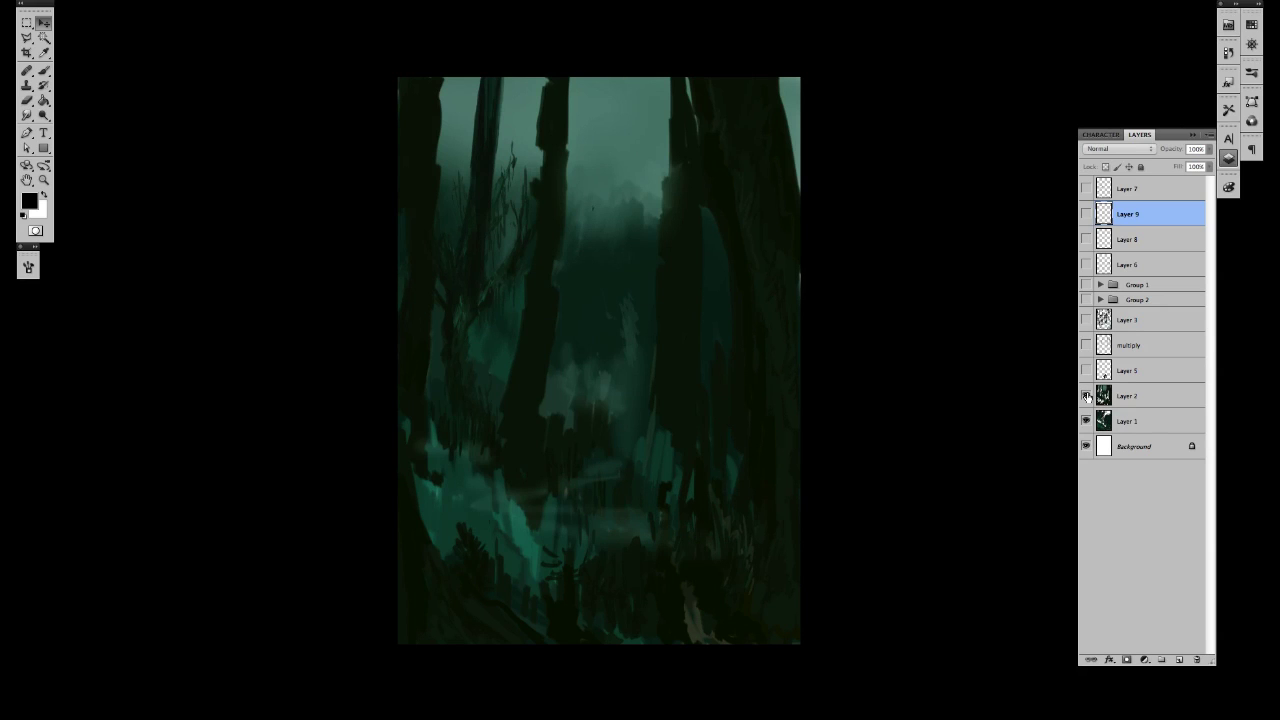
click(1087, 397)
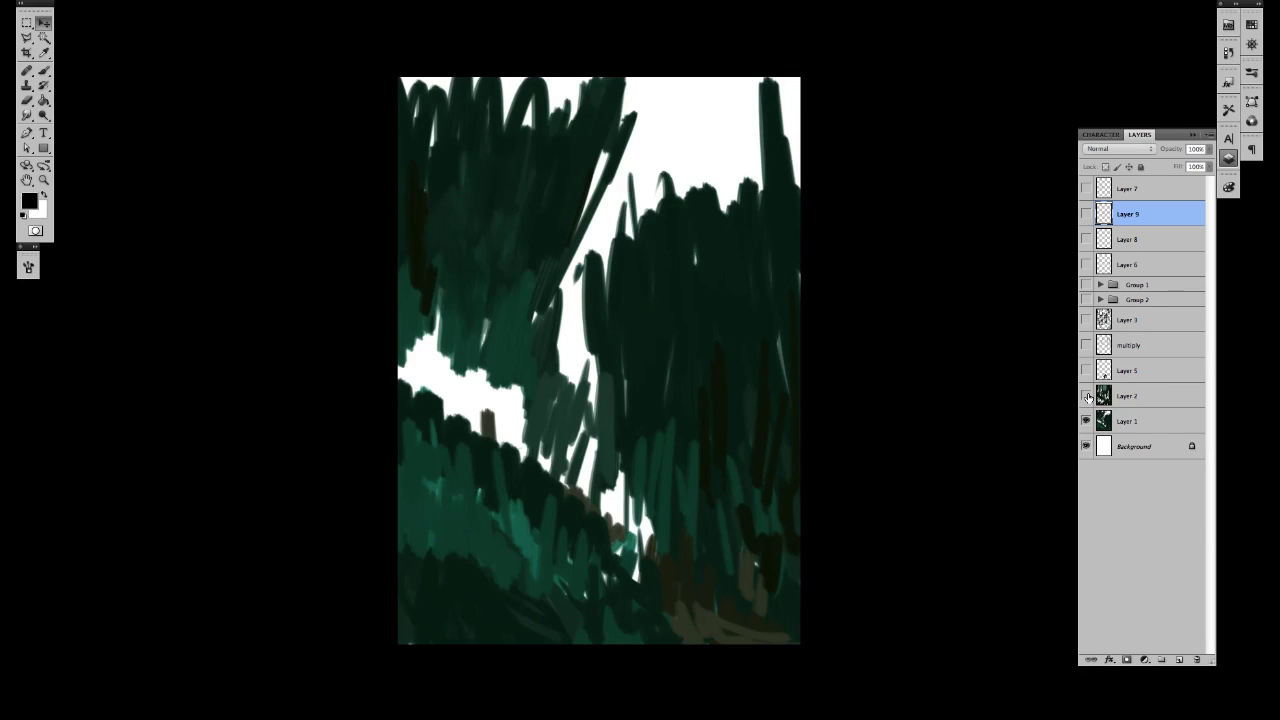
click(1087, 397)
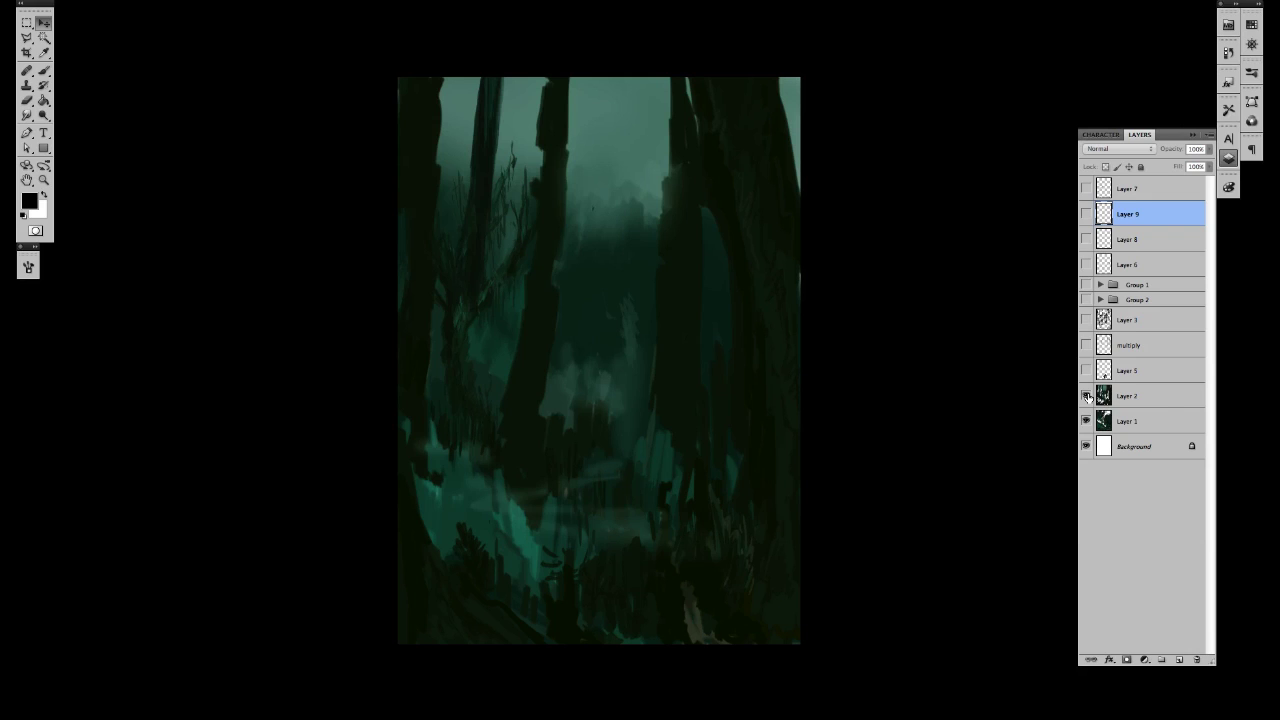
Step: Show Layer 3, Group 2 and Group 1, toggling Layer 3 and Group 1 to compare their added details
click(1086, 320)
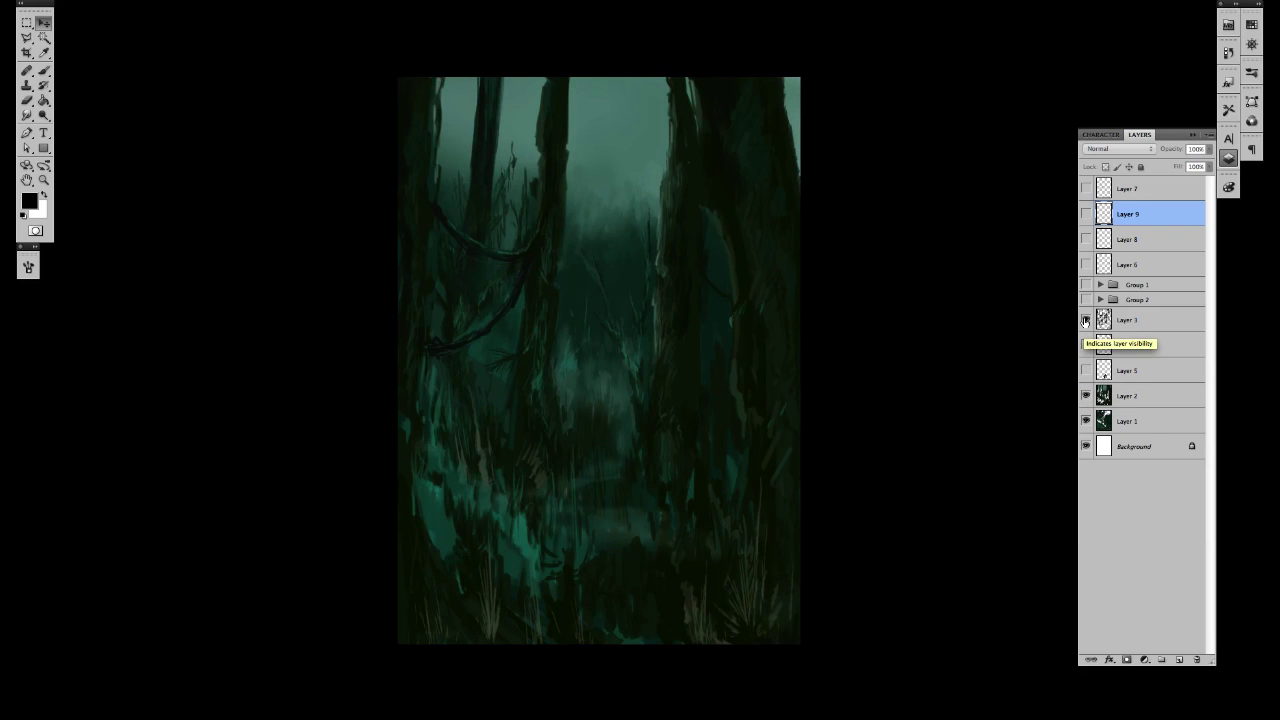
click(1086, 320)
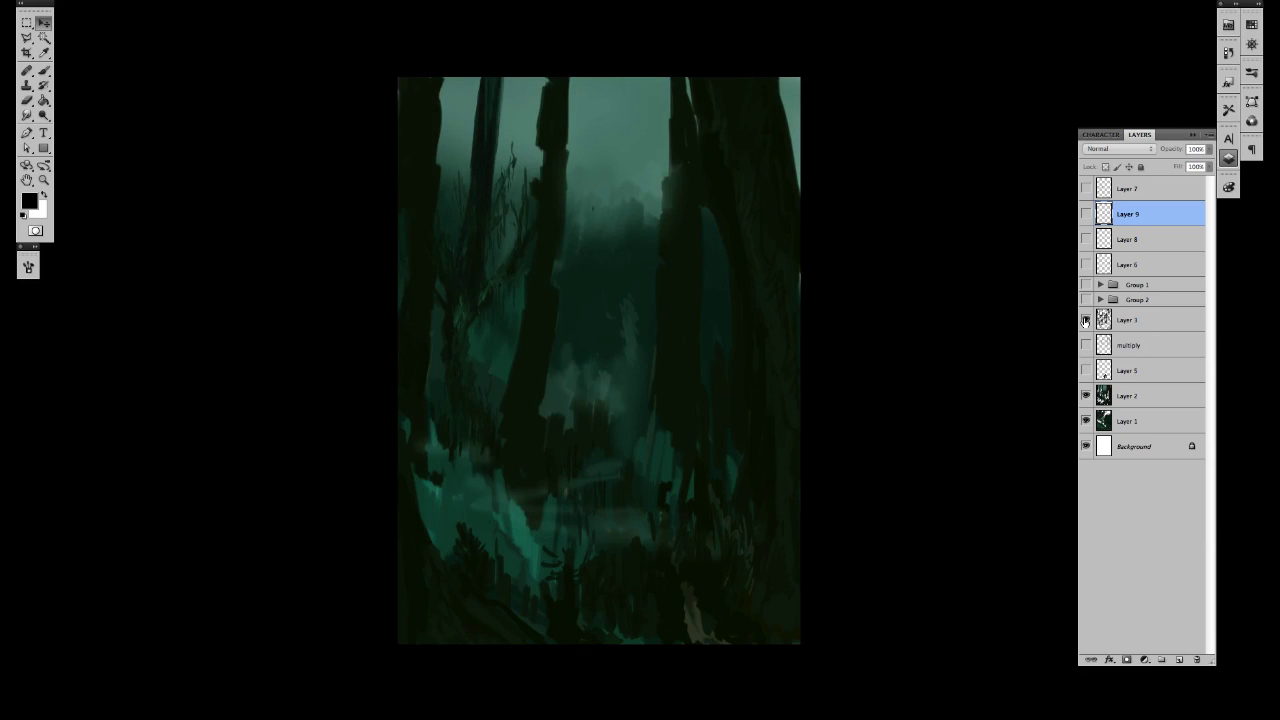
click(1086, 320)
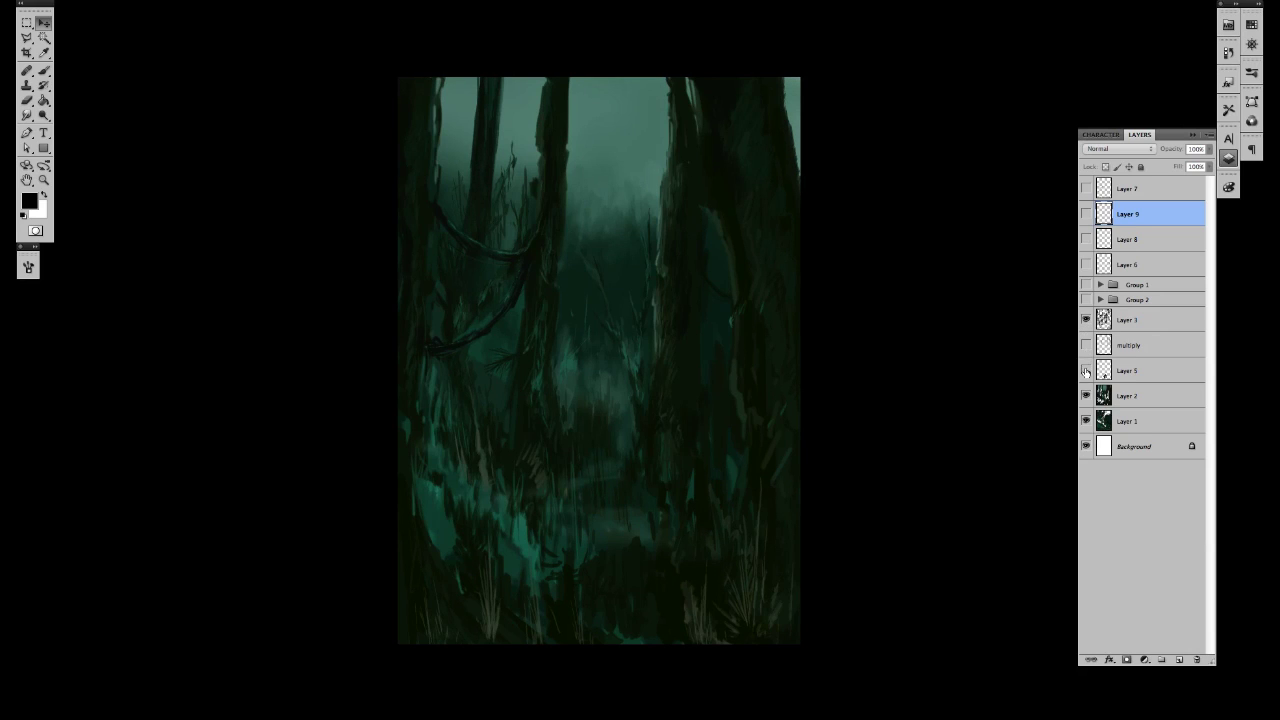
click(1086, 300)
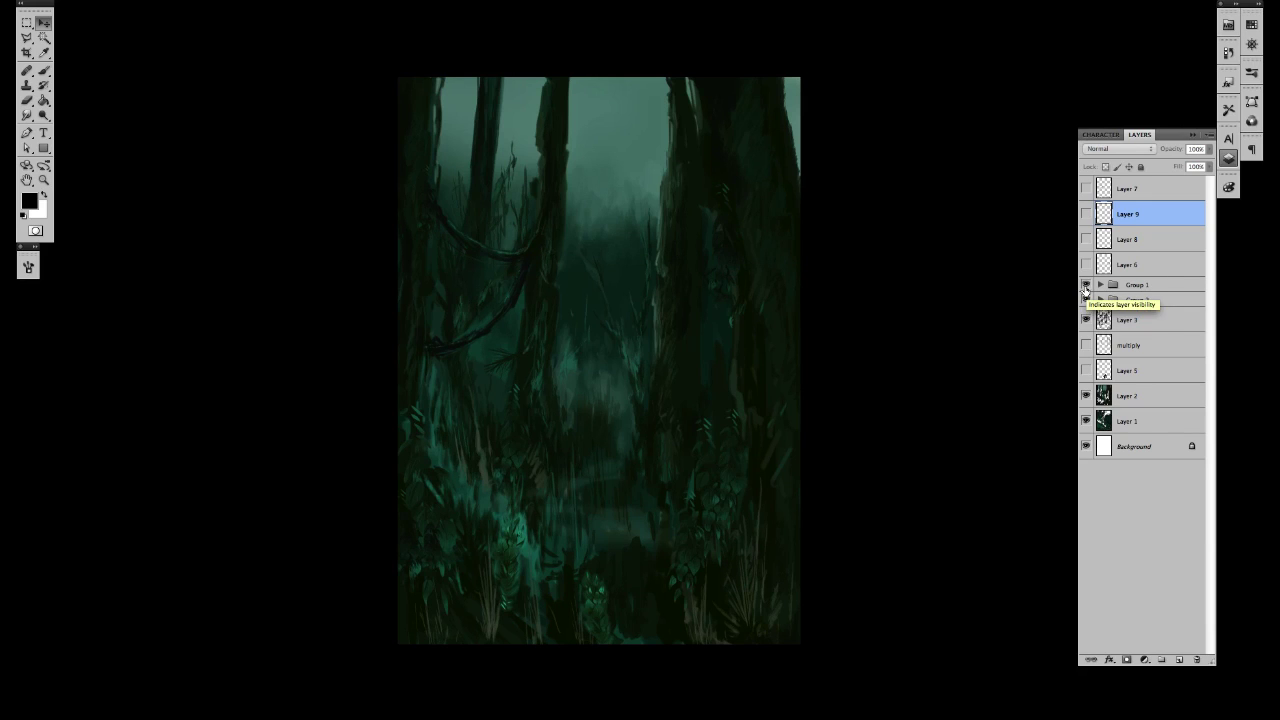
click(1086, 286)
click(1086, 286)
click(1086, 286)
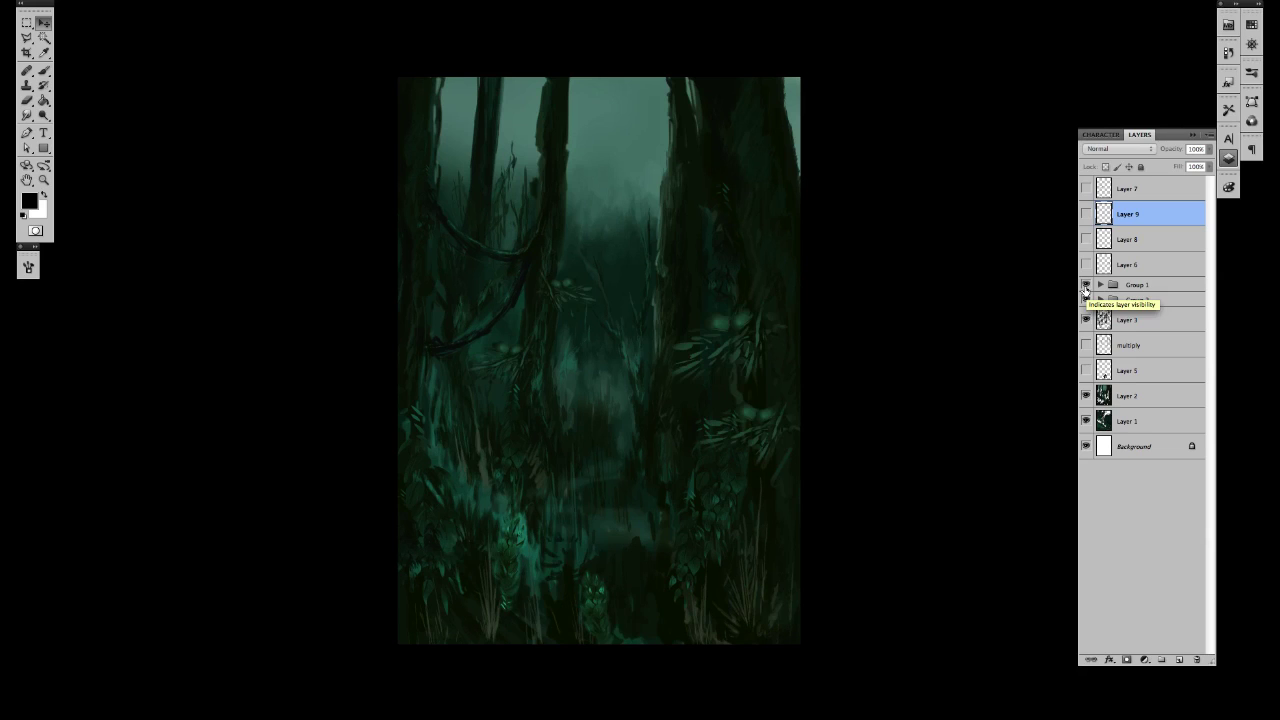
Step: Show the multiply layer, Layer 5 with the figures, and the remaining layers up to Layer 7 to review the full painting
click(1086, 345)
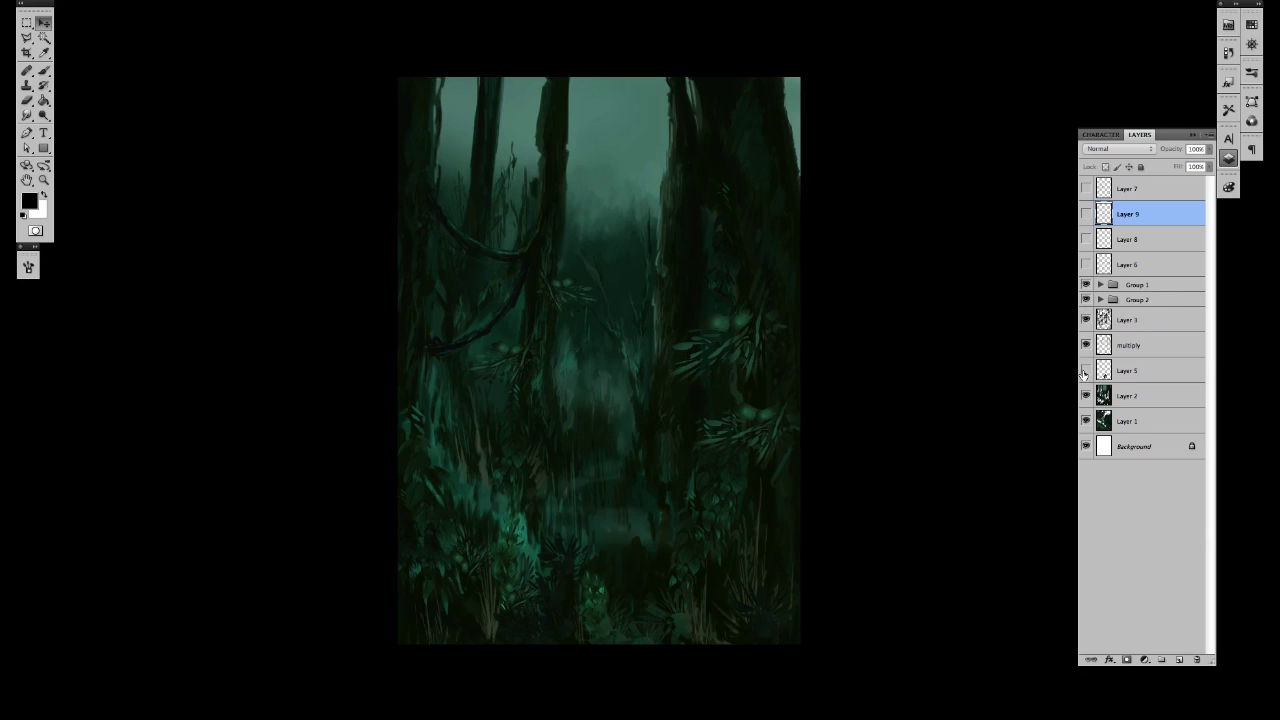
click(1086, 371)
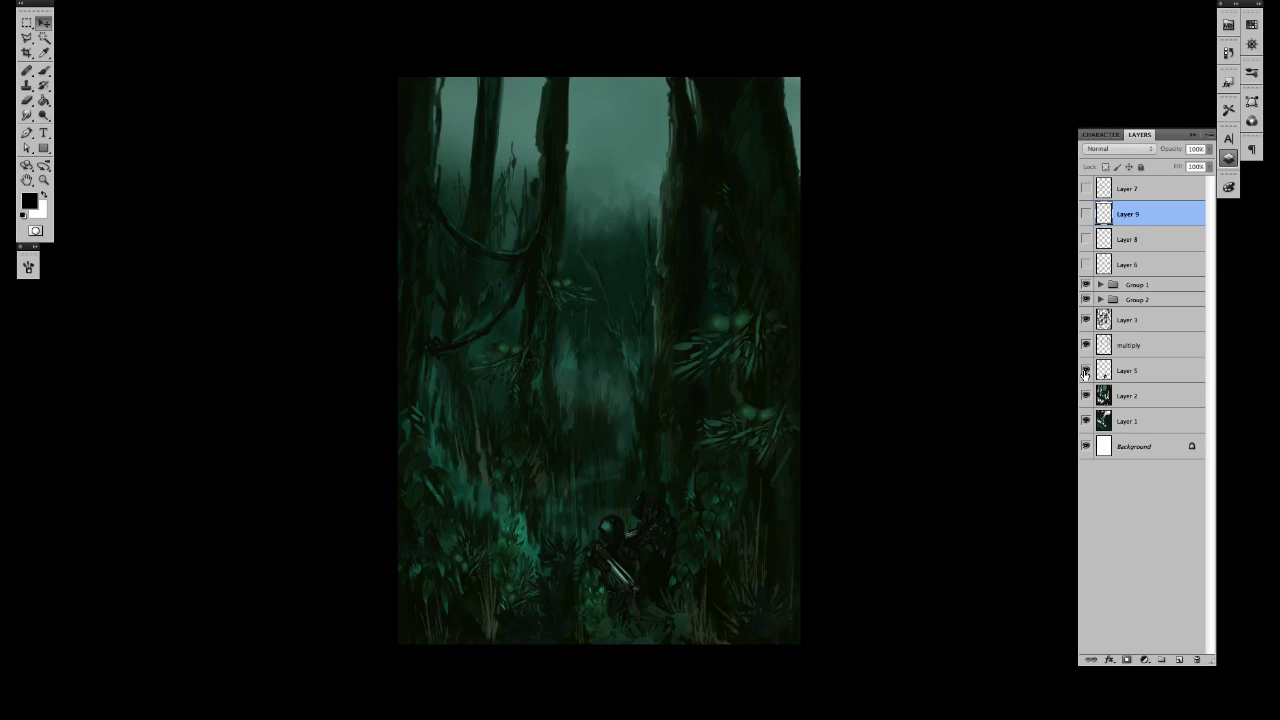
click(1086, 371)
click(1086, 371)
click(1086, 265)
click(1086, 214)
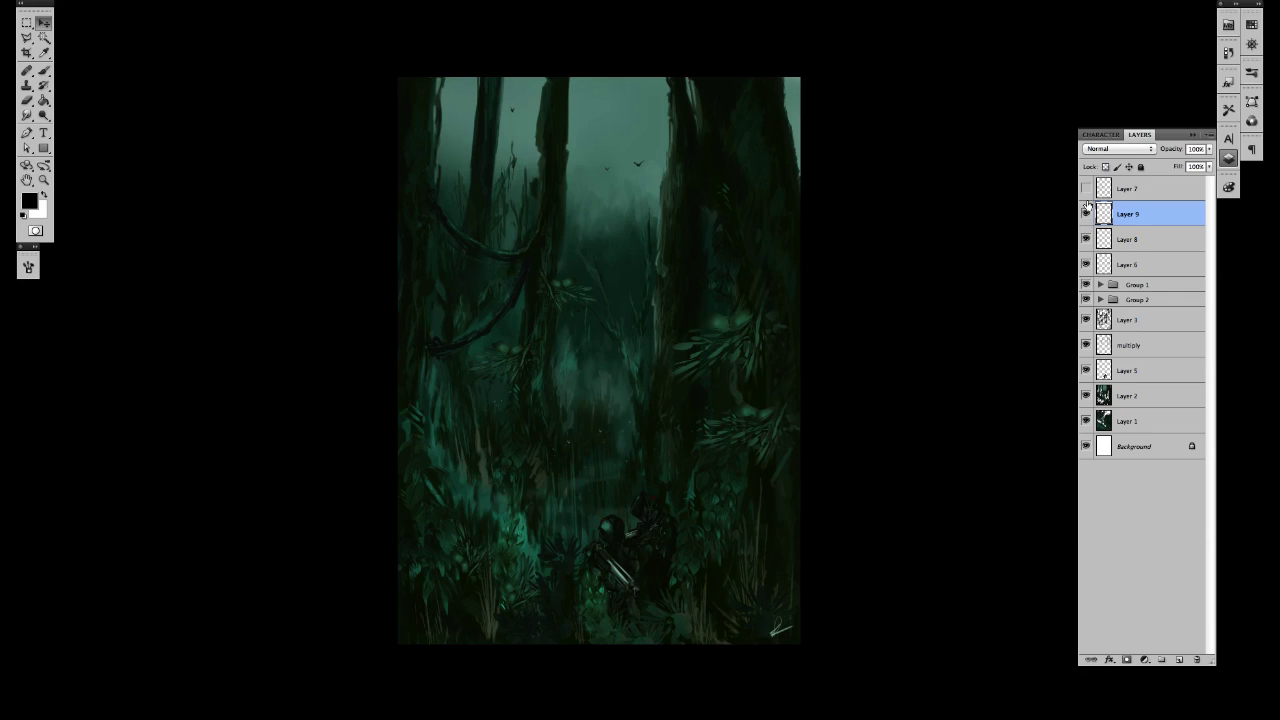
click(1086, 189)
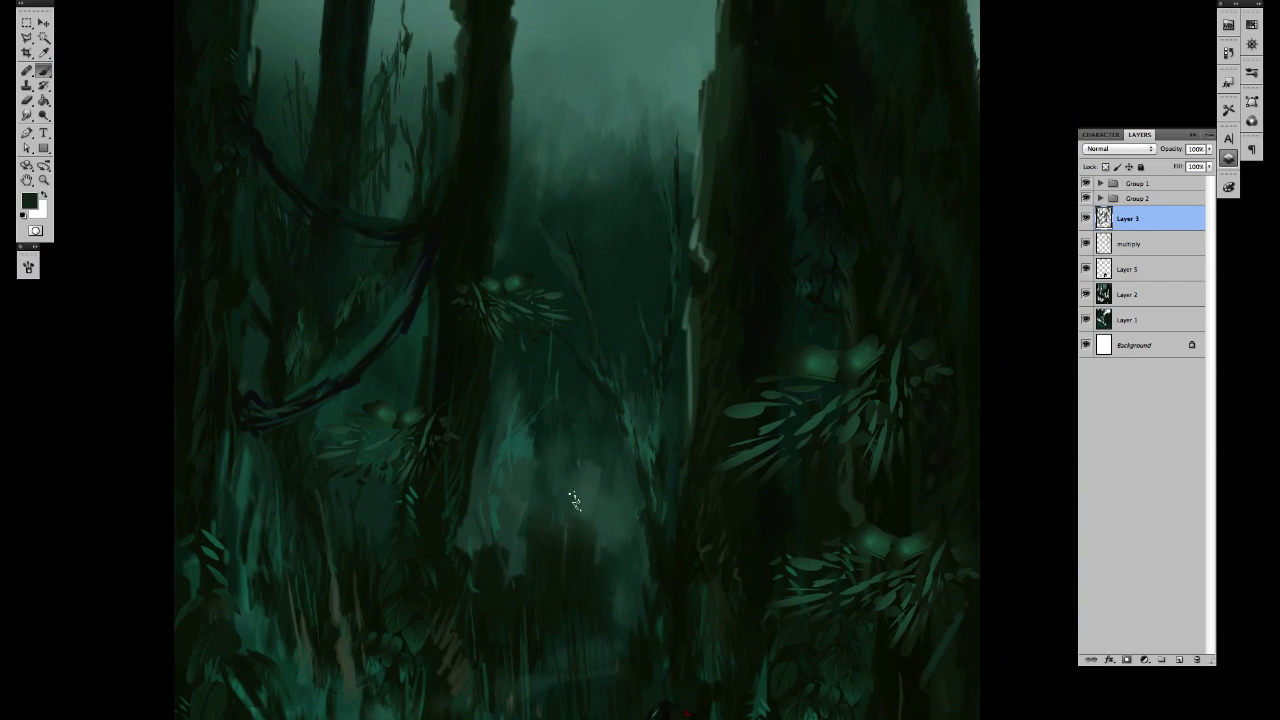
Step: Paint over the lower part of the left-centre tree trunk on Layer 3 with sampled dark greens
mouse_move(574, 500)
mouse_down()
mouse_move(597, 508)
mouse_move(574, 534)
mouse_move(507, 557)
mouse_up()
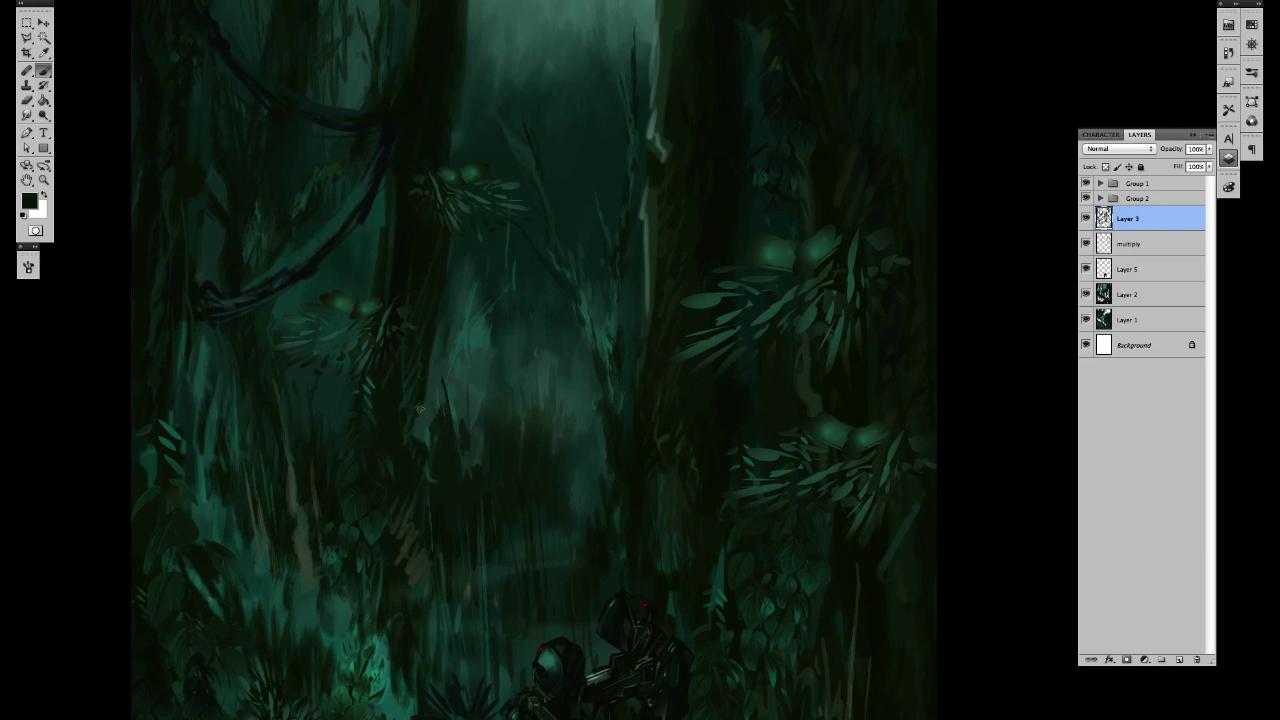
mouse_move(431, 411)
mouse_down()
mouse_move(441, 352)
mouse_move(437, 364)
mouse_up()
alt+click(469, 381)
drag(491, 426, 488, 514)
alt+click(433, 455)
alt+click(408, 470)
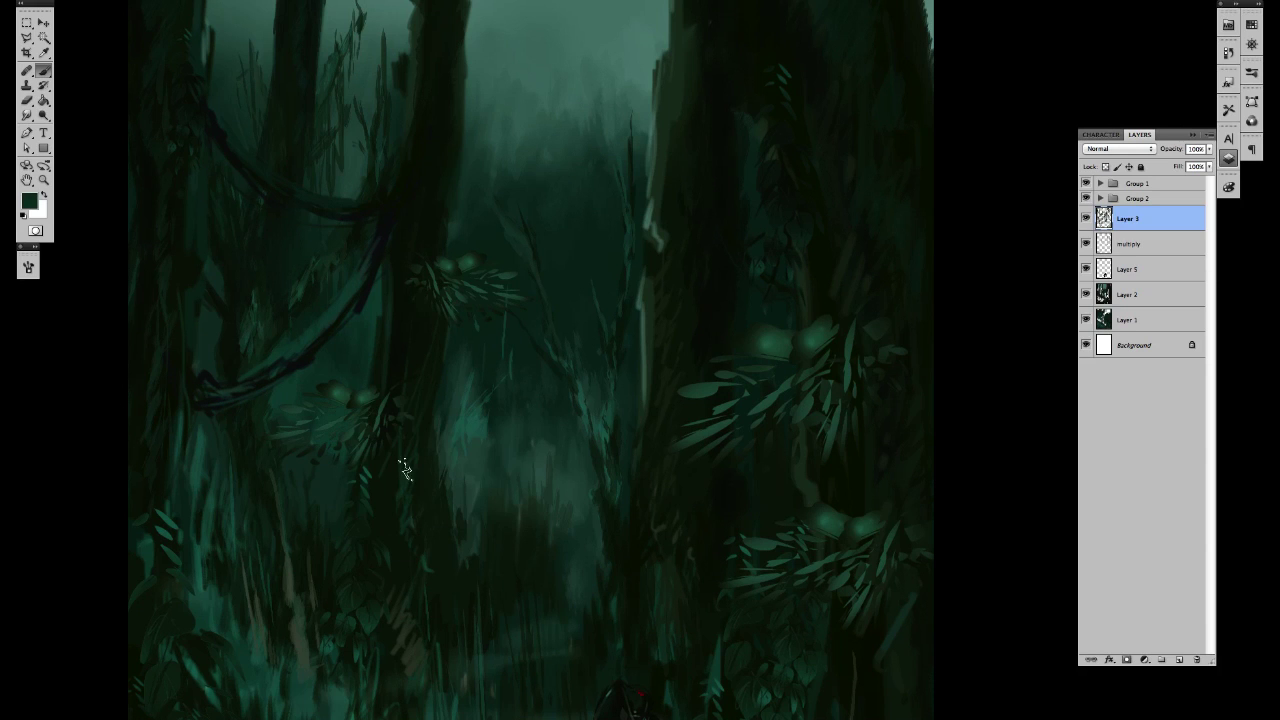
drag(405, 532, 405, 560)
alt+click(393, 518)
drag(398, 492, 408, 540)
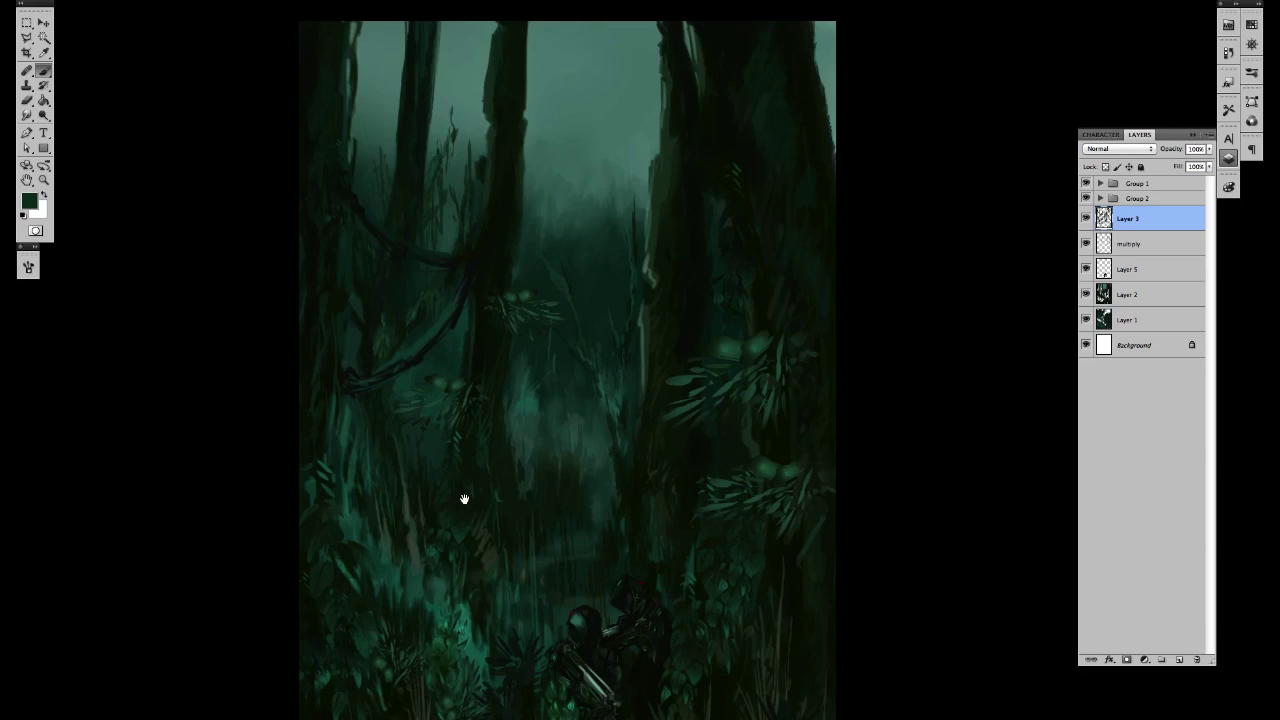
Step: Refine the misty edge of the left-centre trunk with sampled greens between the leaf cluster and the undergrowth
key(ctrl+minus)
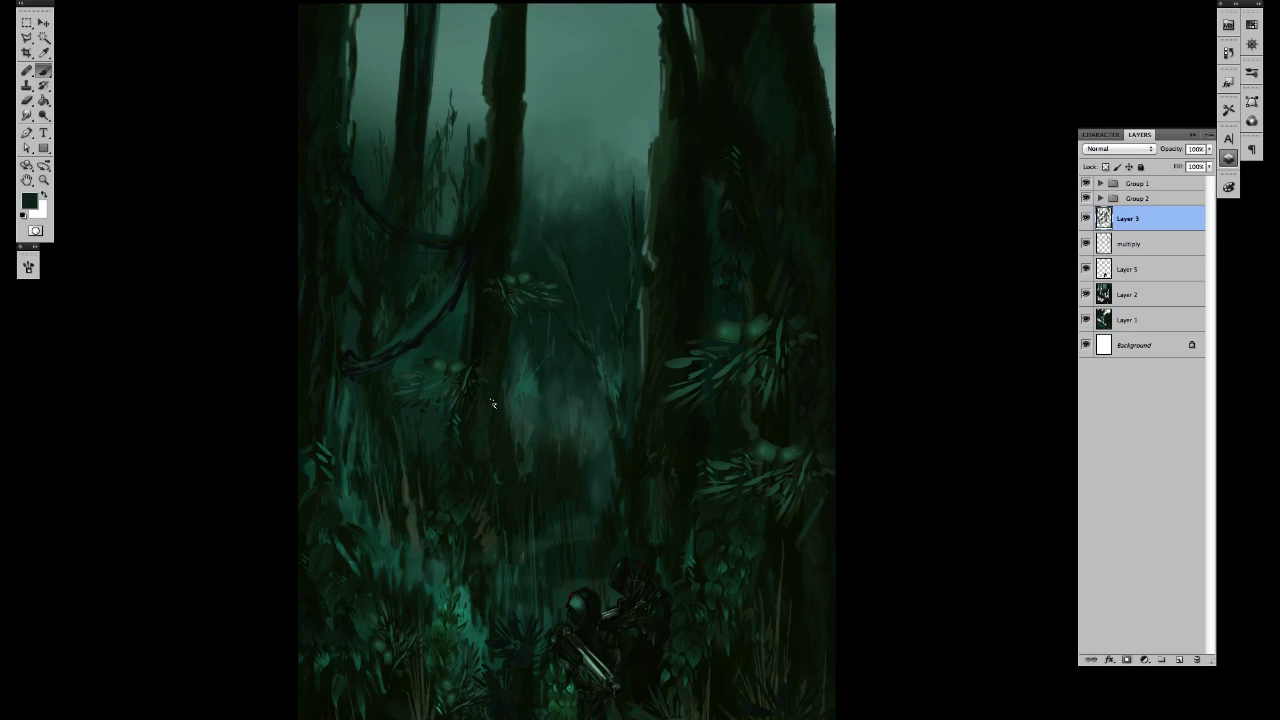
alt+click(487, 429)
drag(490, 392, 498, 476)
ctrl+click(520, 462)
alt+click(452, 352)
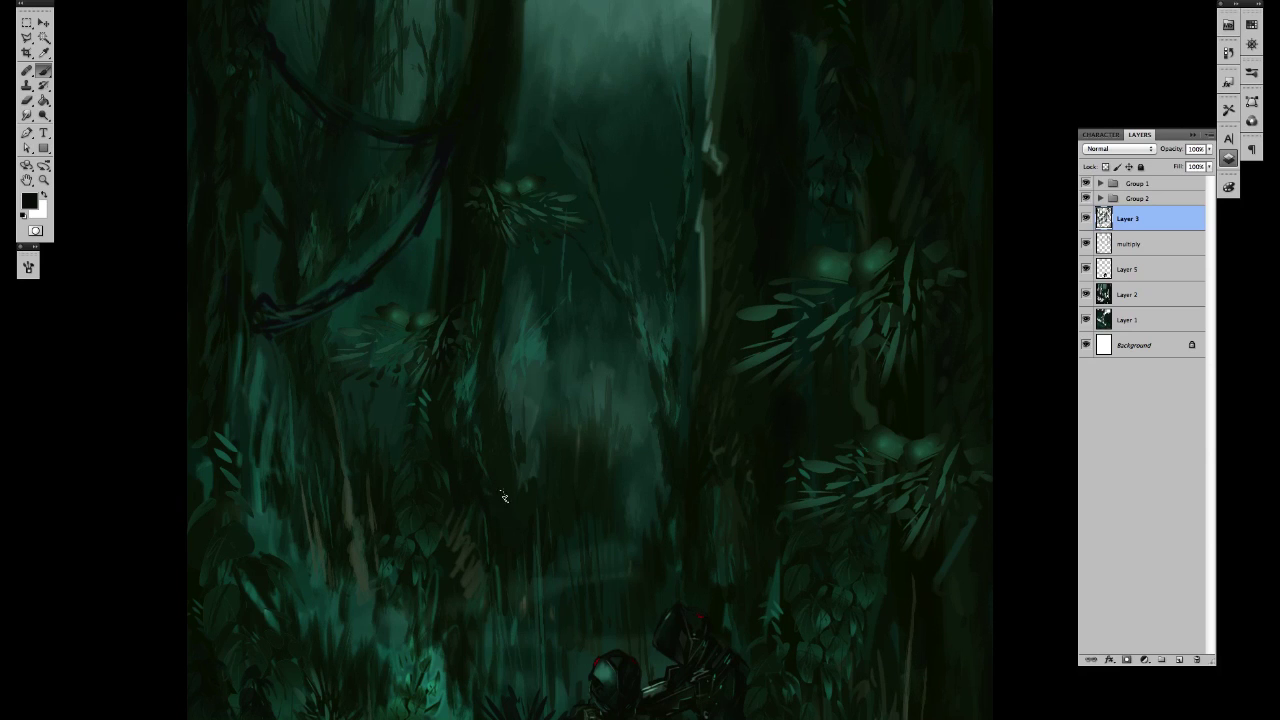
Step: Add vertical bark strokes along the middle of the left-centre trunk using sampled dark and teal tones
alt+click(468, 382)
drag(478, 240, 494, 474)
alt+click(501, 446)
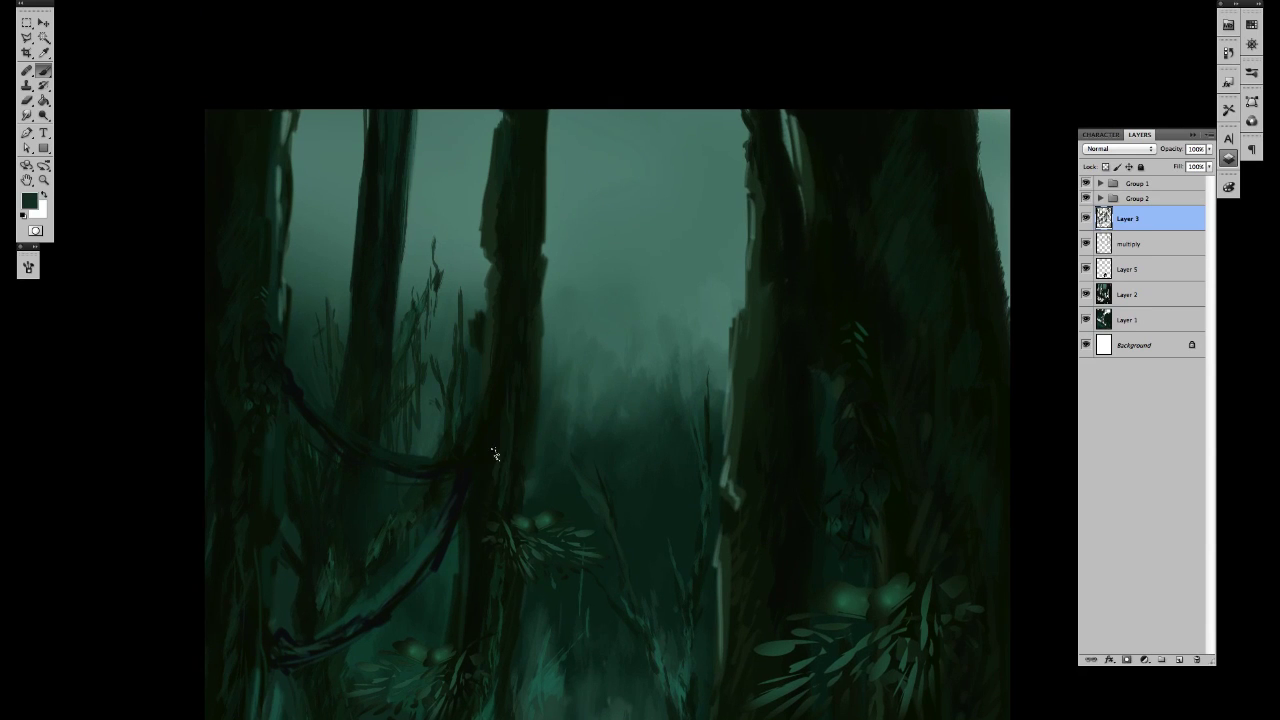
drag(489, 560, 506, 404)
drag(509, 597, 503, 440)
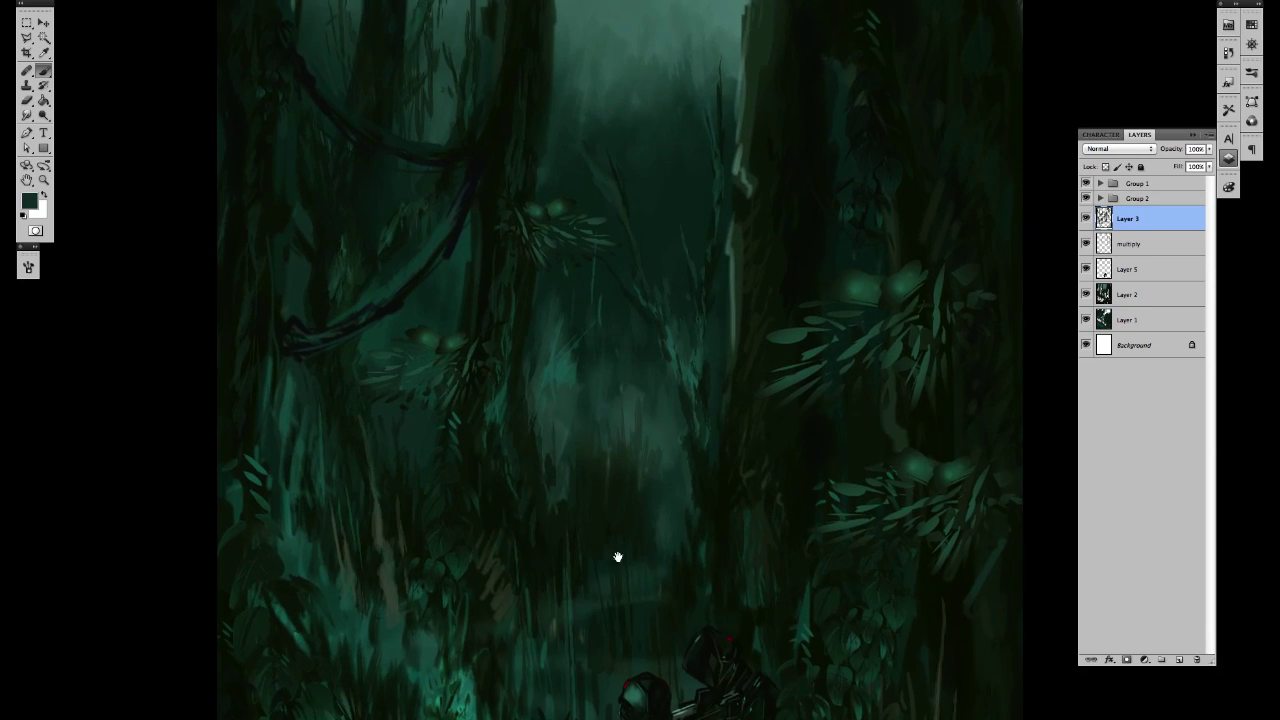
Step: Break up the pale lit edge of the large right-hand trunk with strokes of sampled background and bark colours
drag(760, 398, 493, 625)
alt+click(475, 393)
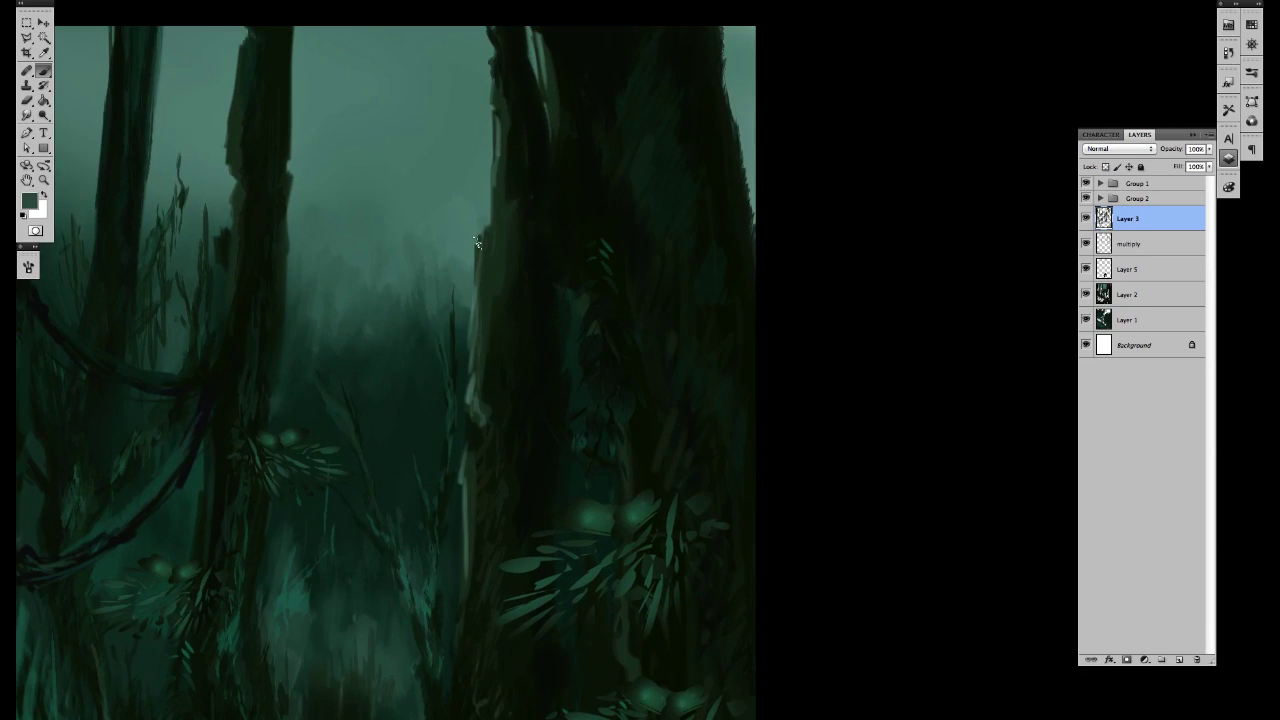
scroll(500, 308, down, 3)
scroll(500, 308, left, 1)
drag(494, 413, 499, 455)
alt+click(500, 464)
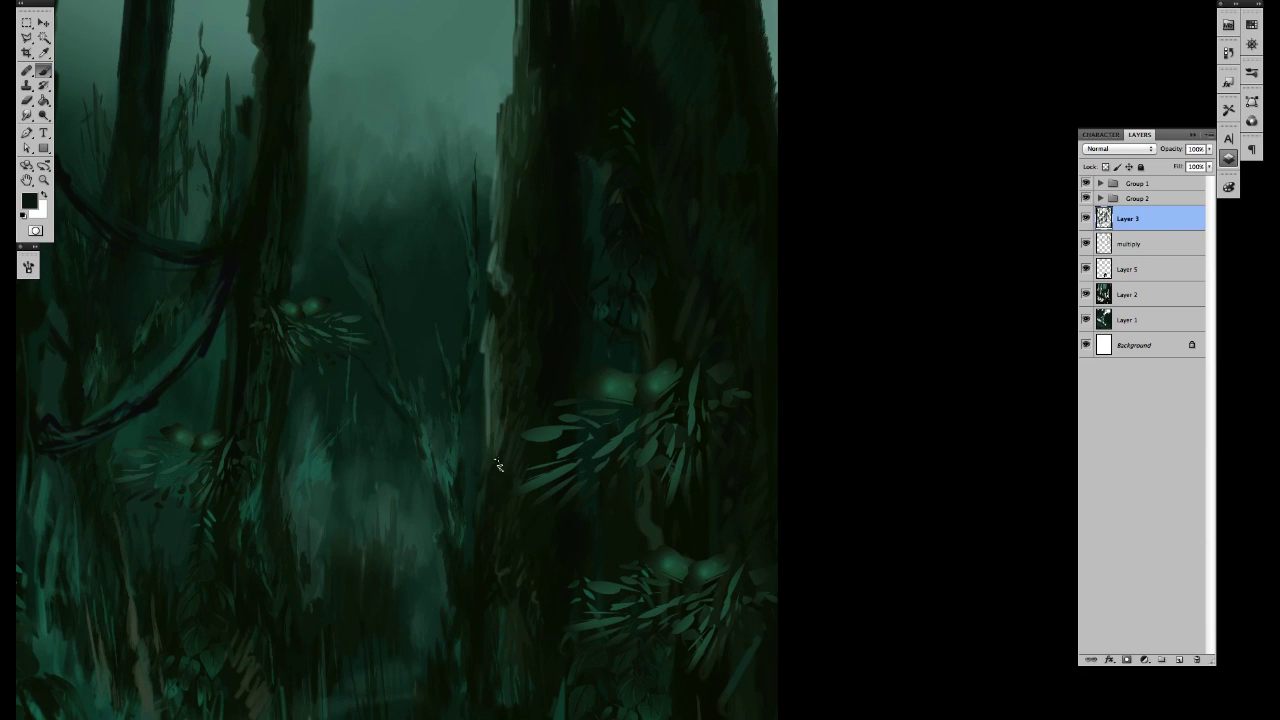
Step: Paint rough bark texture down the inner side of the large right-hand trunk, alternating sampled dark and light tones
alt+click(519, 369)
drag(487, 345, 504, 508)
alt+click(519, 461)
alt+click(526, 439)
drag(512, 450, 519, 348)
mouse_move(520, 246)
mouse_down()
mouse_move(536, 462)
mouse_move(543, 392)
mouse_up()
alt+click(532, 430)
alt+click(550, 375)
scroll(551, 360, down, 8)
scroll(551, 360, right, 1)
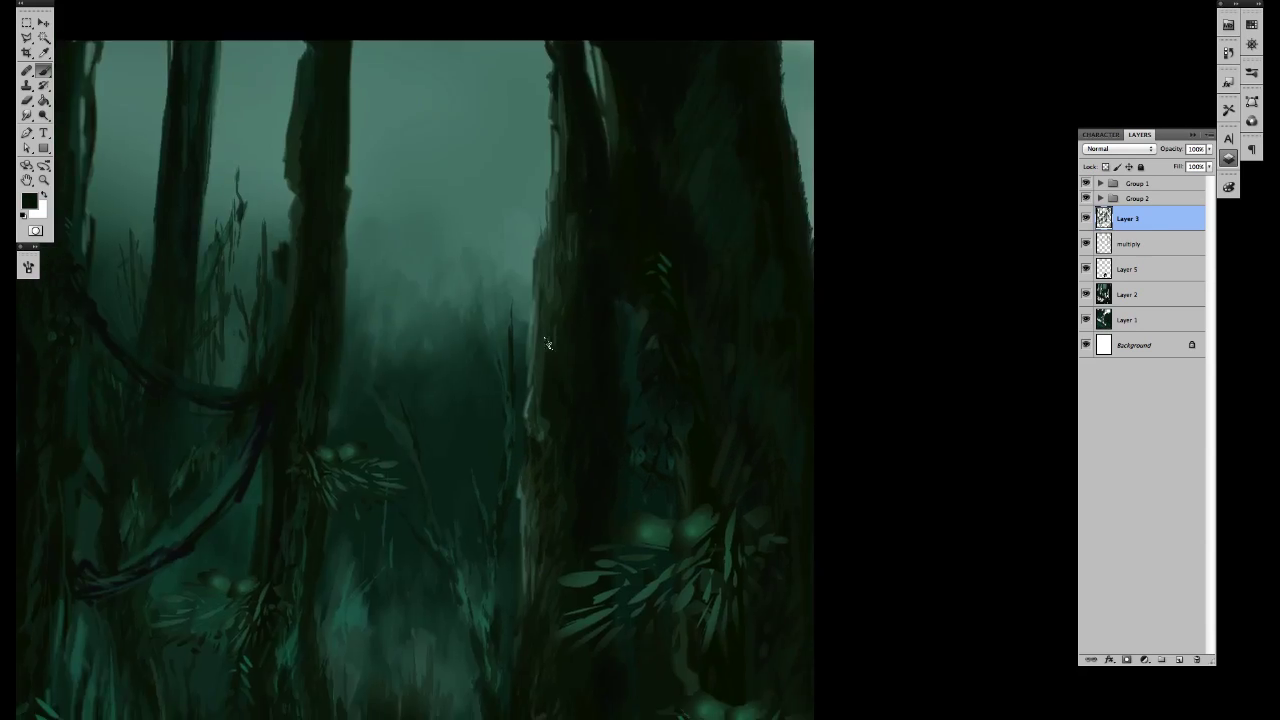
alt+click(556, 390)
Step: Darken the lower hanging vine with sampled near-black strokes to replace its bluish tint
scroll(547, 243, up, 3)
scroll(547, 243, left, 5)
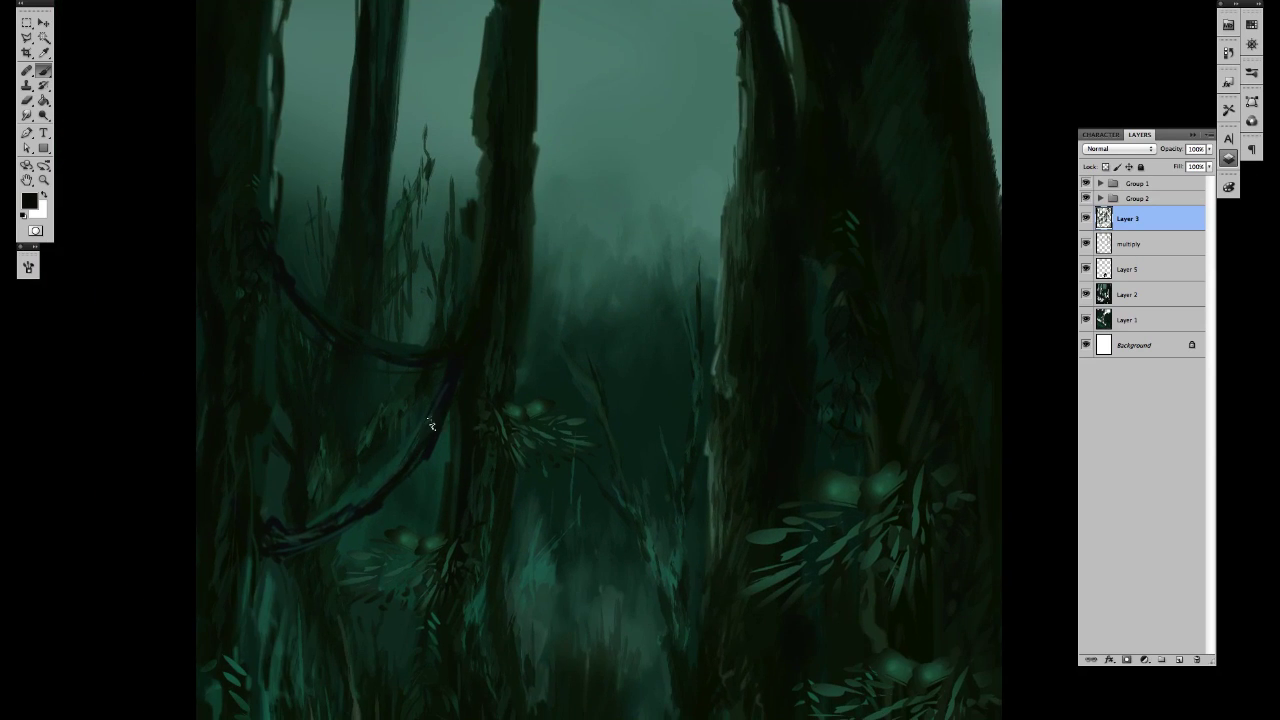
mouse_move(432, 426)
mouse_down()
mouse_move(404, 454)
mouse_move(456, 462)
mouse_move(282, 536)
mouse_move(312, 533)
mouse_up()
alt+click(367, 510)
alt+click(423, 441)
Step: Paint sampled teal highlights along the upper hanging vine and select a different brush tip
alt+click(551, 563)
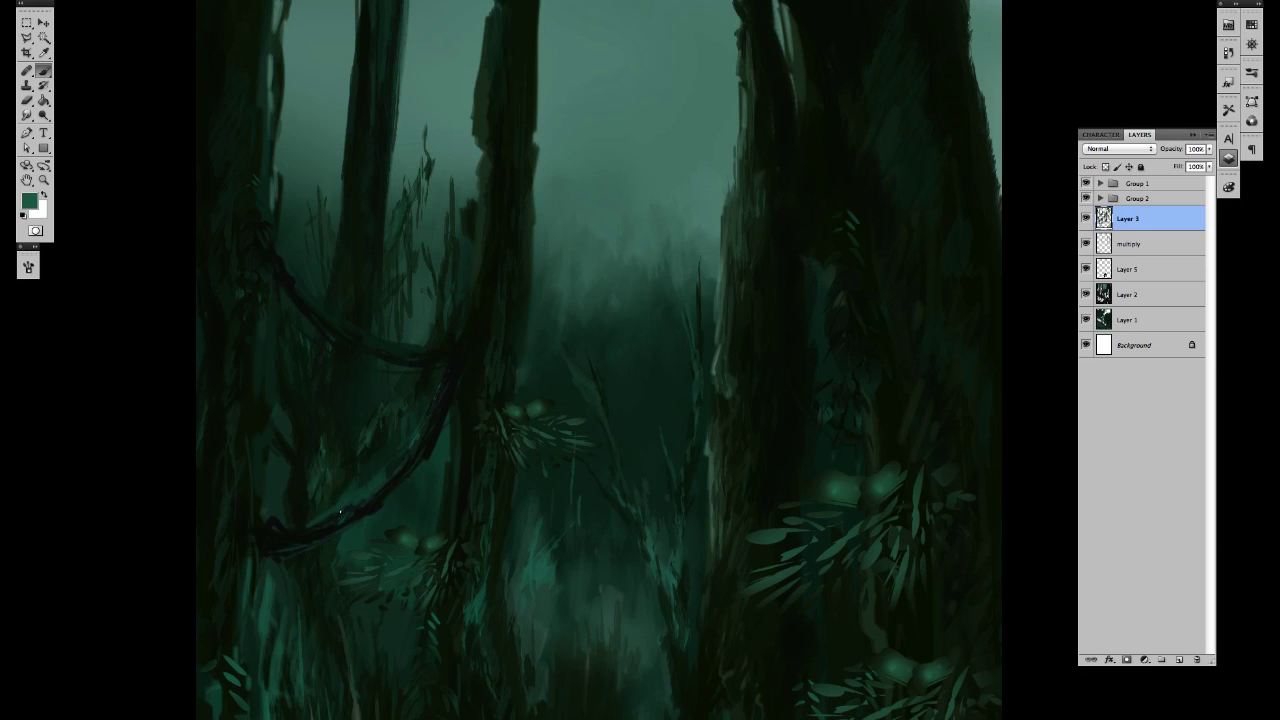
mouse_move(319, 309)
mouse_down()
mouse_move(372, 338)
mouse_move(438, 349)
mouse_up()
right_click(510, 341)
double_click(676, 610)
scroll(482, 292, up, 2)
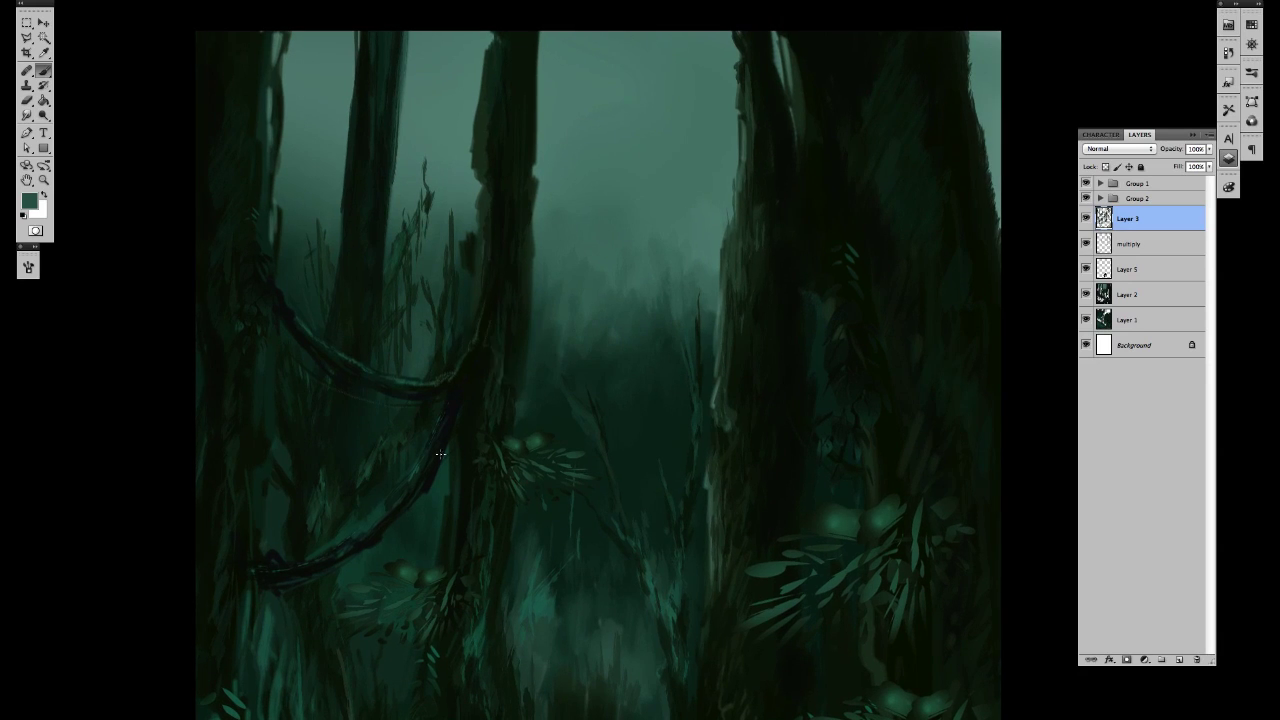
Step: Add fine strokes to the left-centre trunk below the vines and around its leaf cluster using sampled greens
scroll(450, 380, down, 5)
drag(475, 346, 461, 263)
drag(420, 392, 410, 408)
drag(433, 363, 423, 389)
alt+click(430, 380)
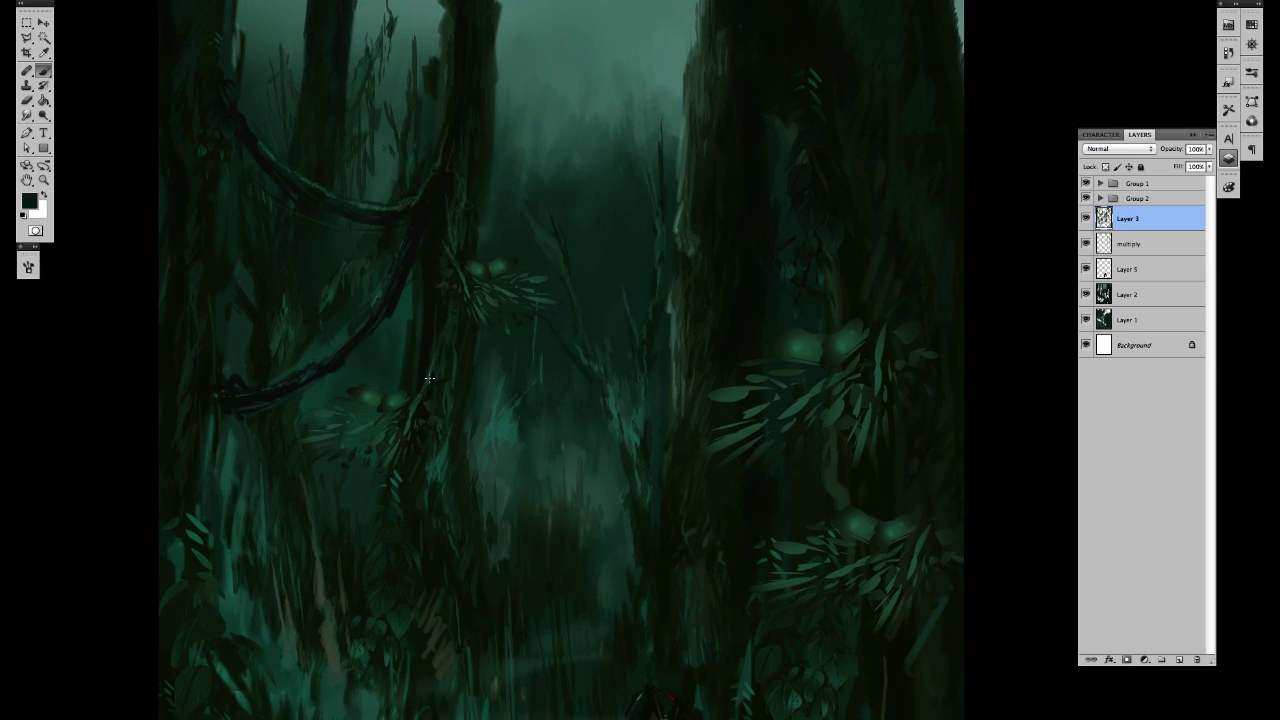
alt+click(427, 399)
Step: Choose a bristle brush tip and paint sampled dark green around the glowing pods on the right-hand trunk
scroll(605, 398, right, 10)
scroll(605, 398, up, 3)
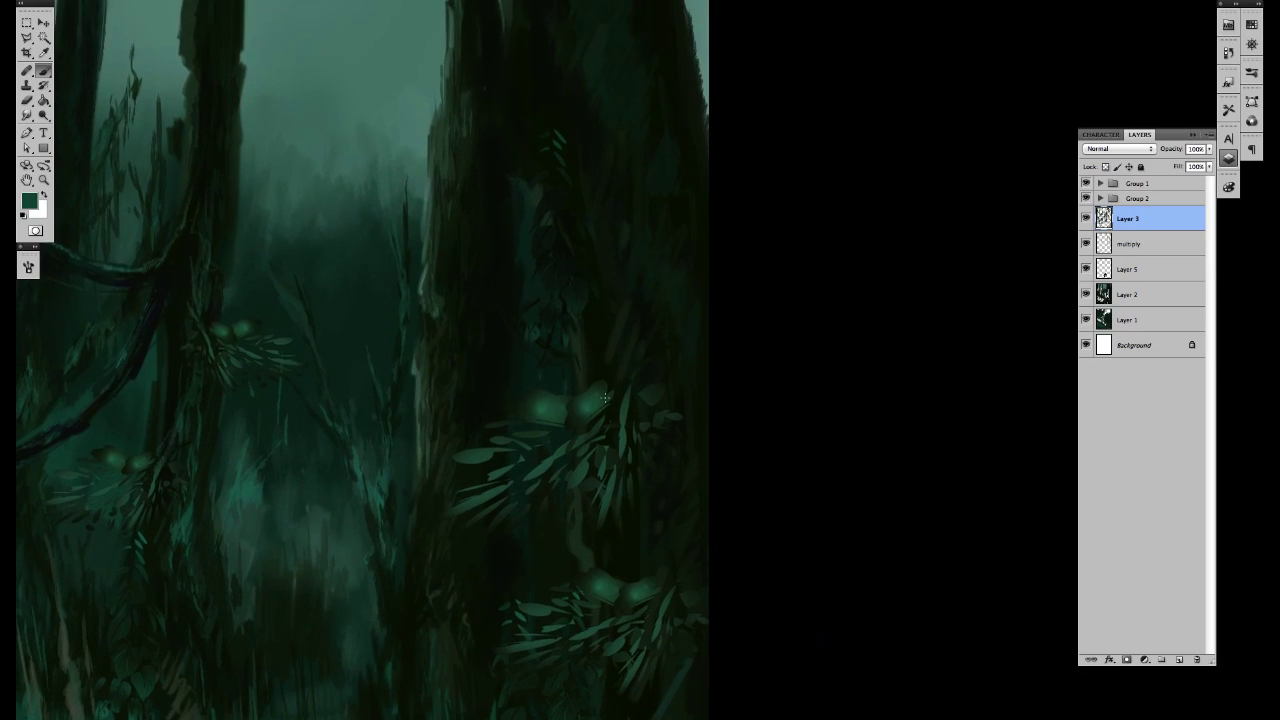
scroll(605, 420, down, 5)
right_click(590, 345)
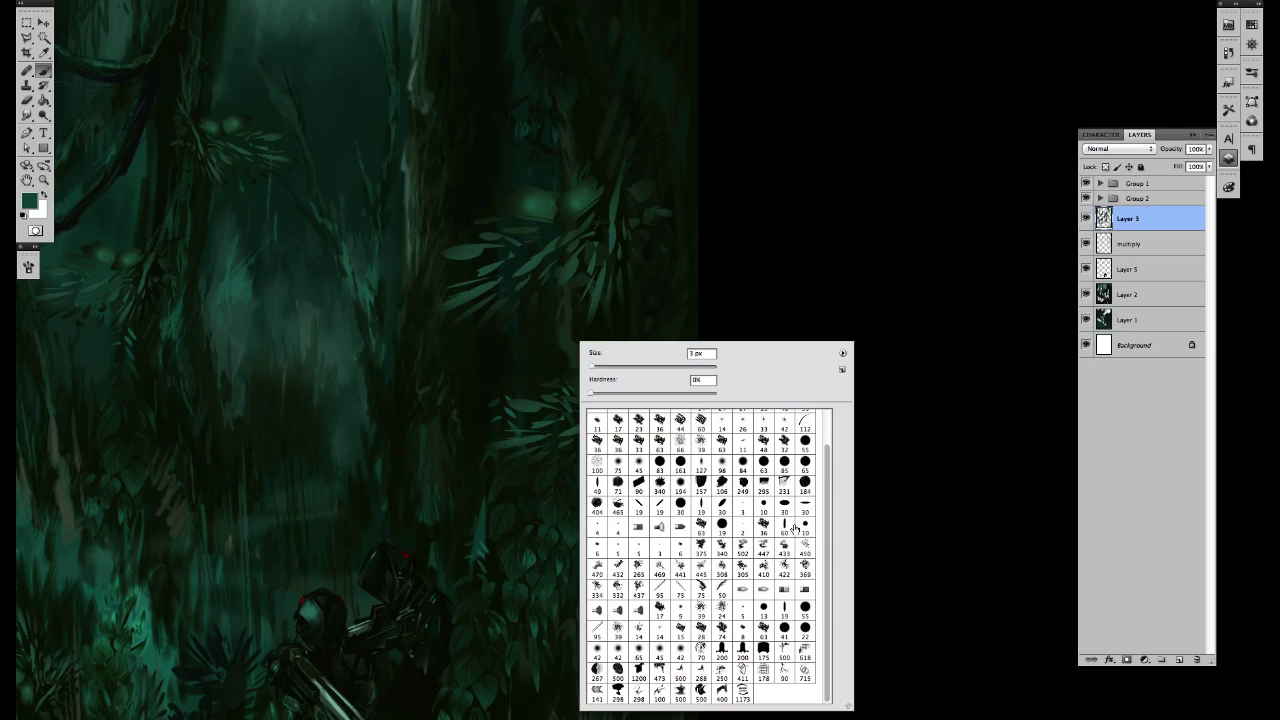
drag(824, 503, 824, 462)
click(680, 564)
click(552, 343)
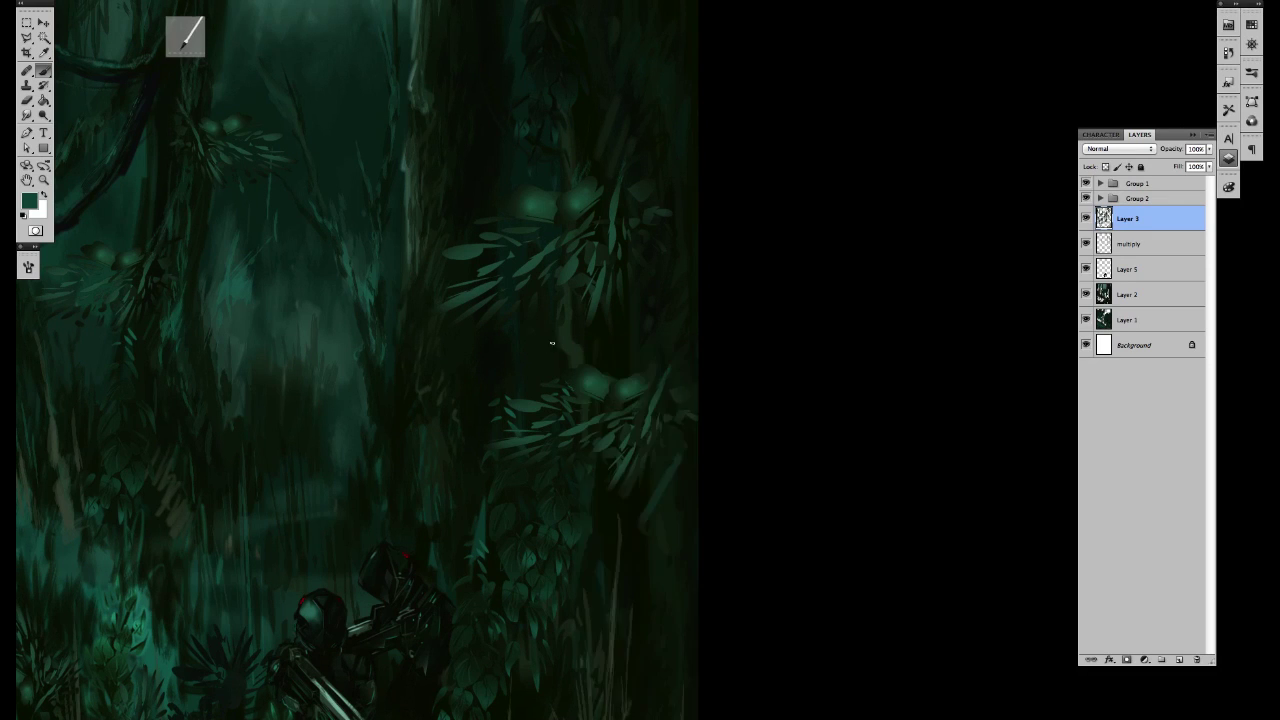
scroll(551, 343, up, 3)
alt+click(587, 291)
drag(587, 290, 579, 305)
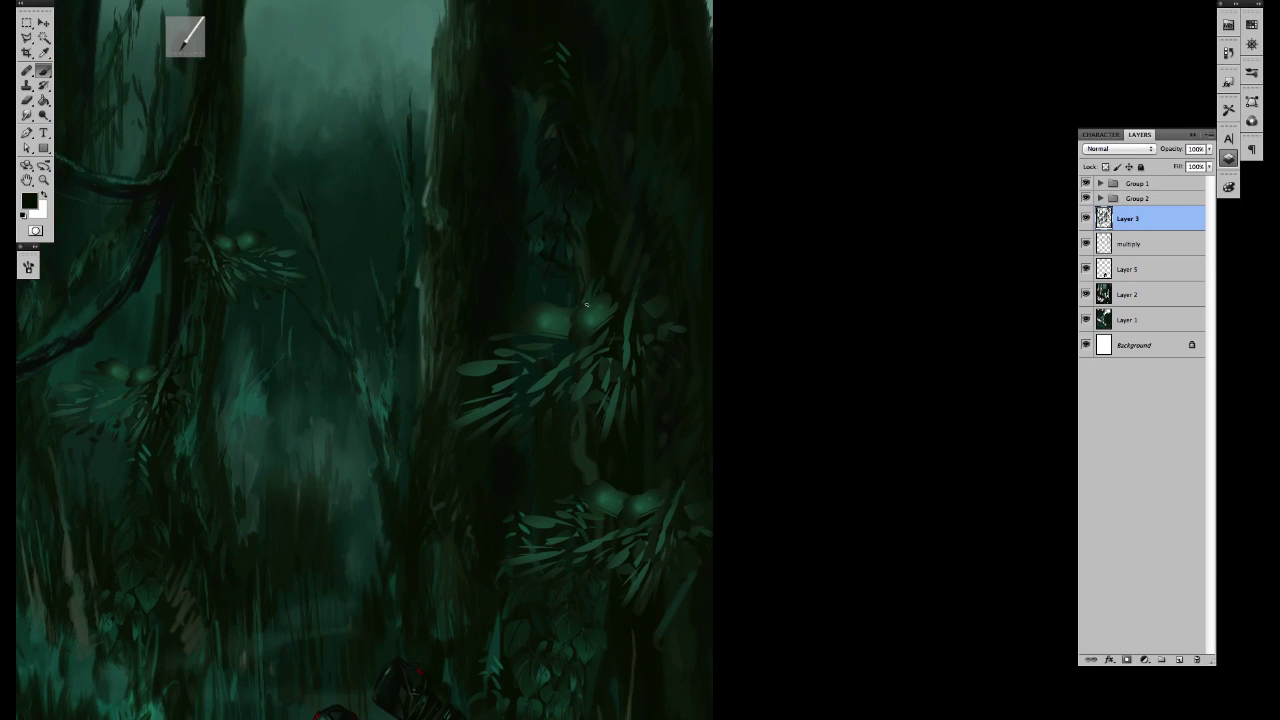
drag(632, 534, 706, 503)
drag(436, 443, 671, 598)
Step: Create a new layer and place it above Group 1 at the top of the layer stack
key(super+shift+alt+n)
drag(1128, 212, 1133, 183)
key(ctrl+shift+alt+n)
drag(966, 362, 706, 327)
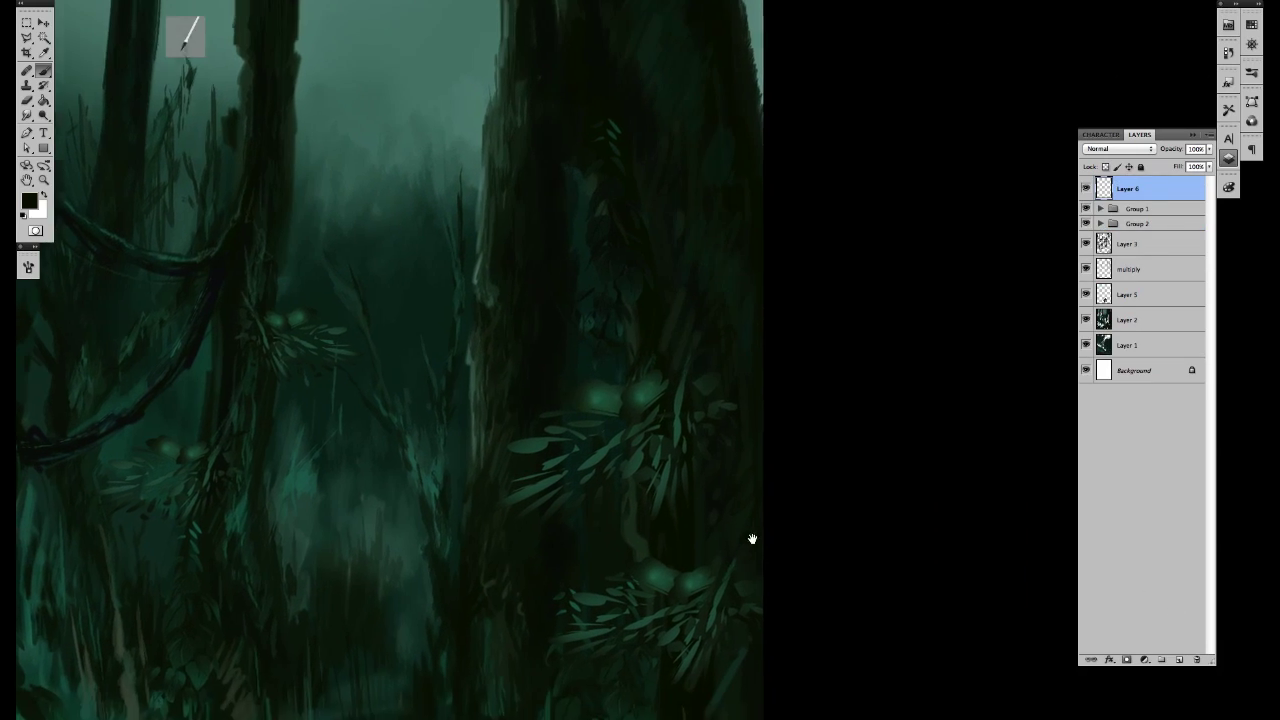
Step: Paint fine details beneath the upper glowing pods on the right-hand trunk, sampling nearby greens on the new layer
alt+click(628, 423)
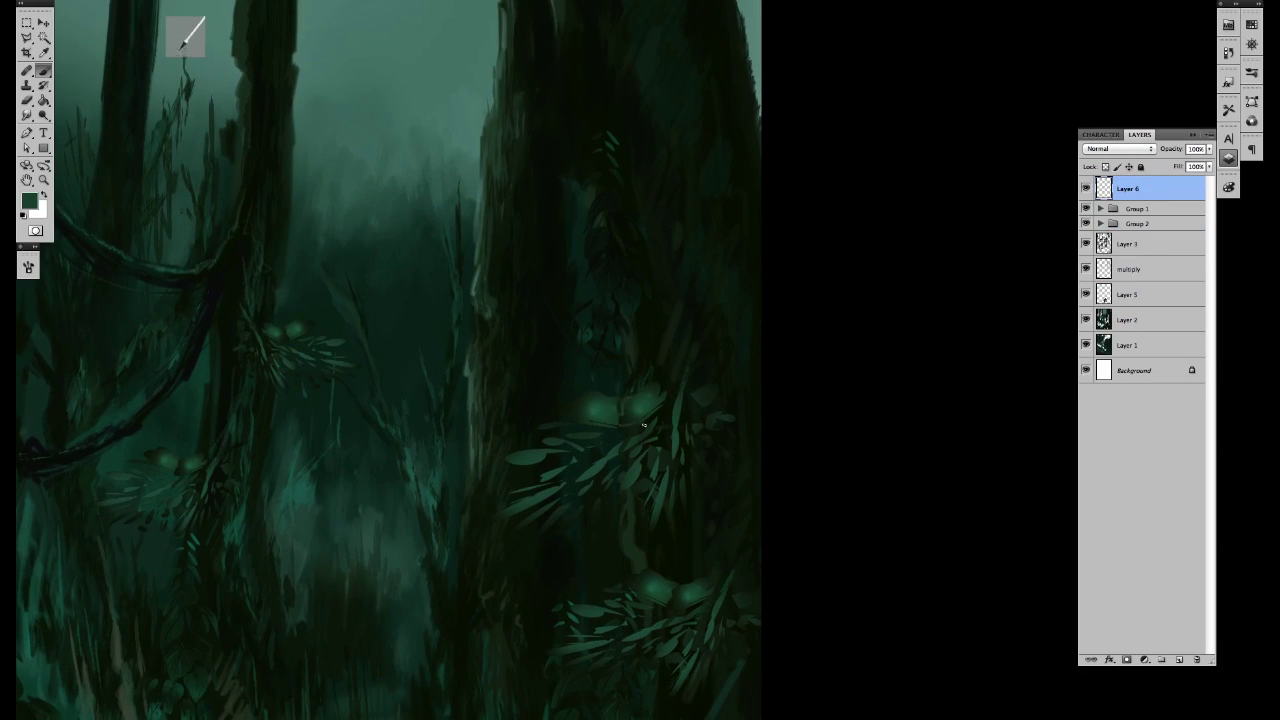
alt+click(628, 402)
alt+click(633, 467)
alt+click(647, 423)
drag(649, 480, 666, 406)
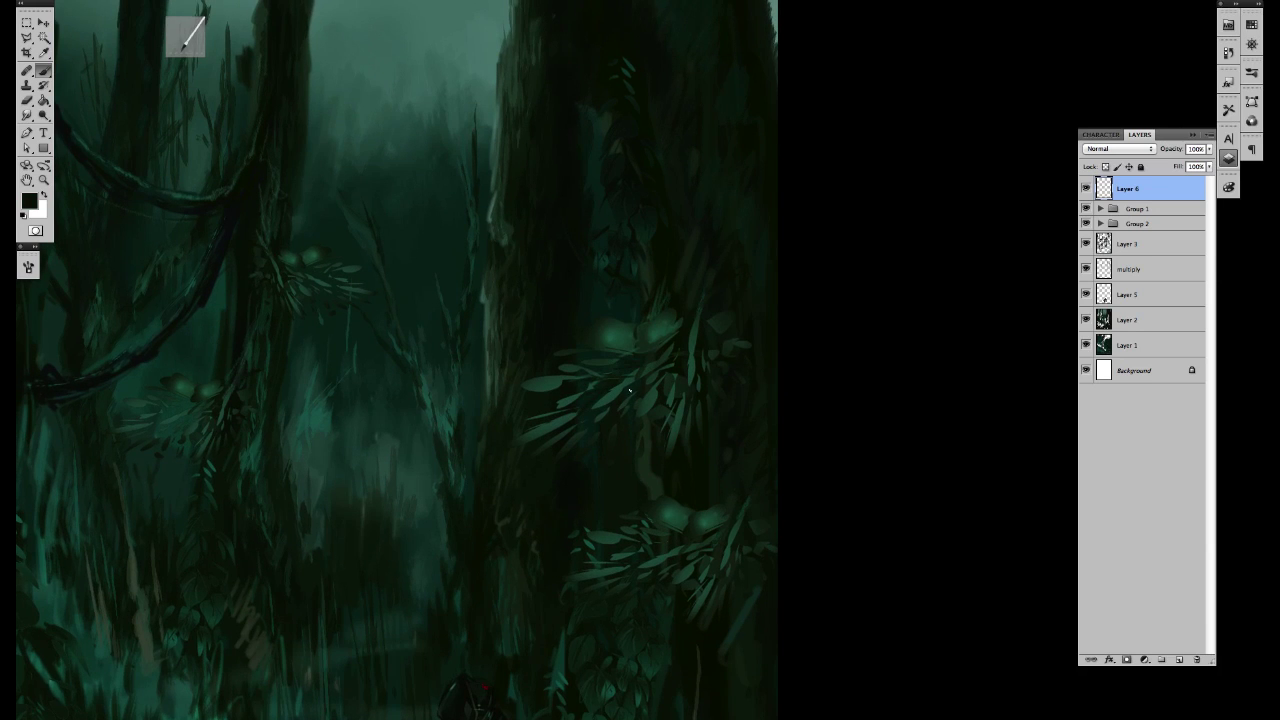
Step: Paint sampled greens into the foliage between the upper and lower glowing pods on the right-hand trunk
scroll(604, 404, down, 3)
alt+click(686, 443)
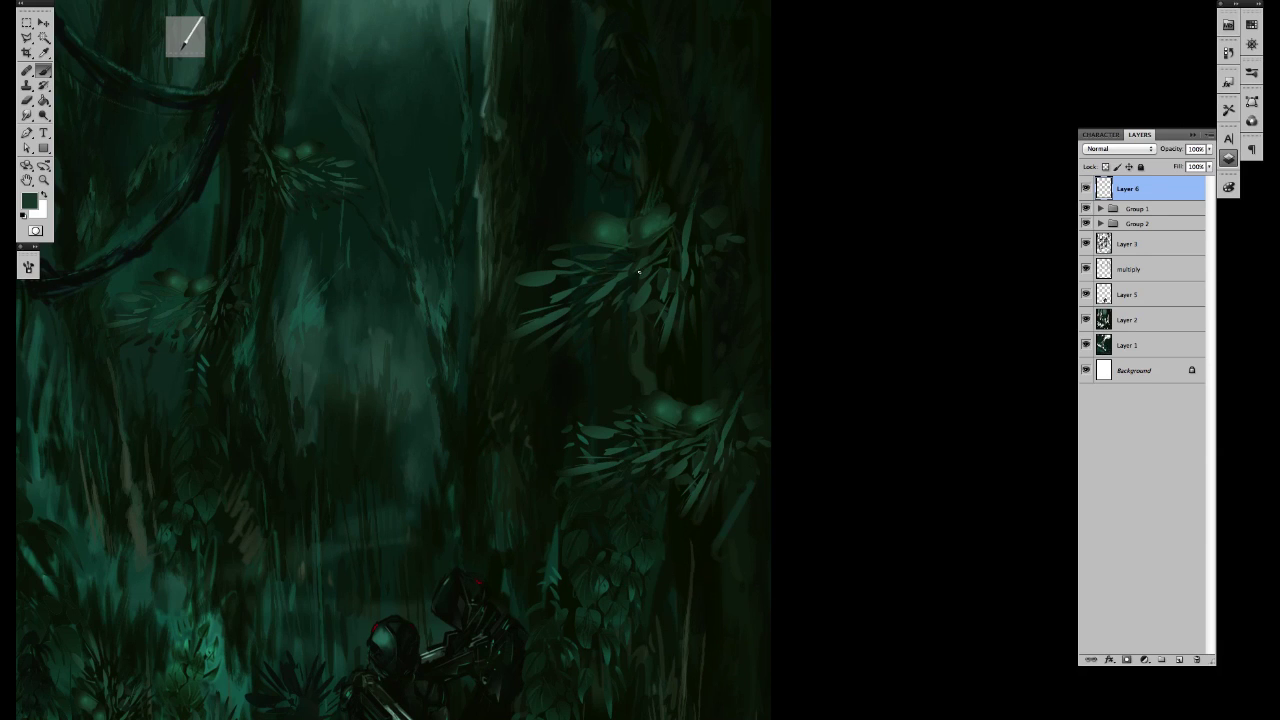
alt+click(687, 390)
drag(720, 411, 697, 427)
Step: Touch up the hanging leaves in the lower-left undergrowth with greens sampled from the surrounding foliage
drag(281, 719, 637, 574)
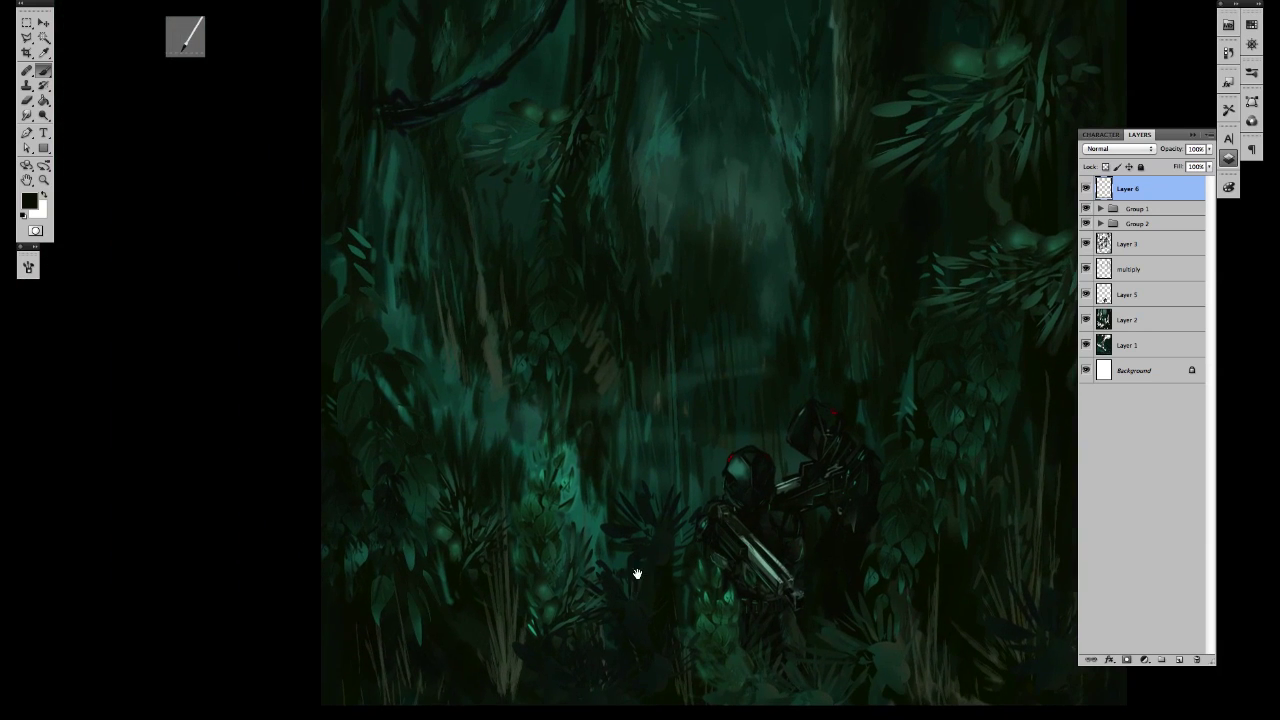
alt+click(411, 592)
drag(428, 529, 444, 565)
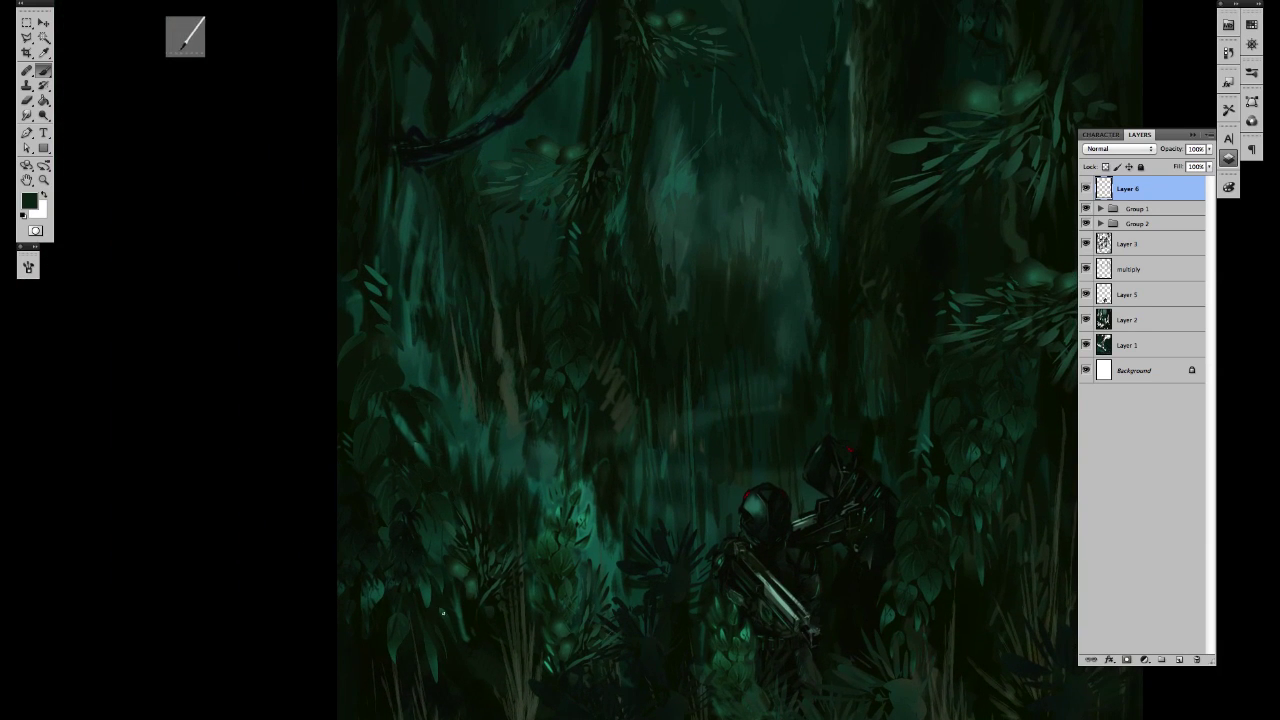
alt+click(453, 586)
drag(459, 613, 467, 640)
alt+click(406, 609)
Step: Sample a brighter teal green and paint detail on the drooping leaves at the lower-left edge
key(super+plus)
drag(493, 537, 766, 277)
alt+click(451, 596)
alt+click(428, 604)
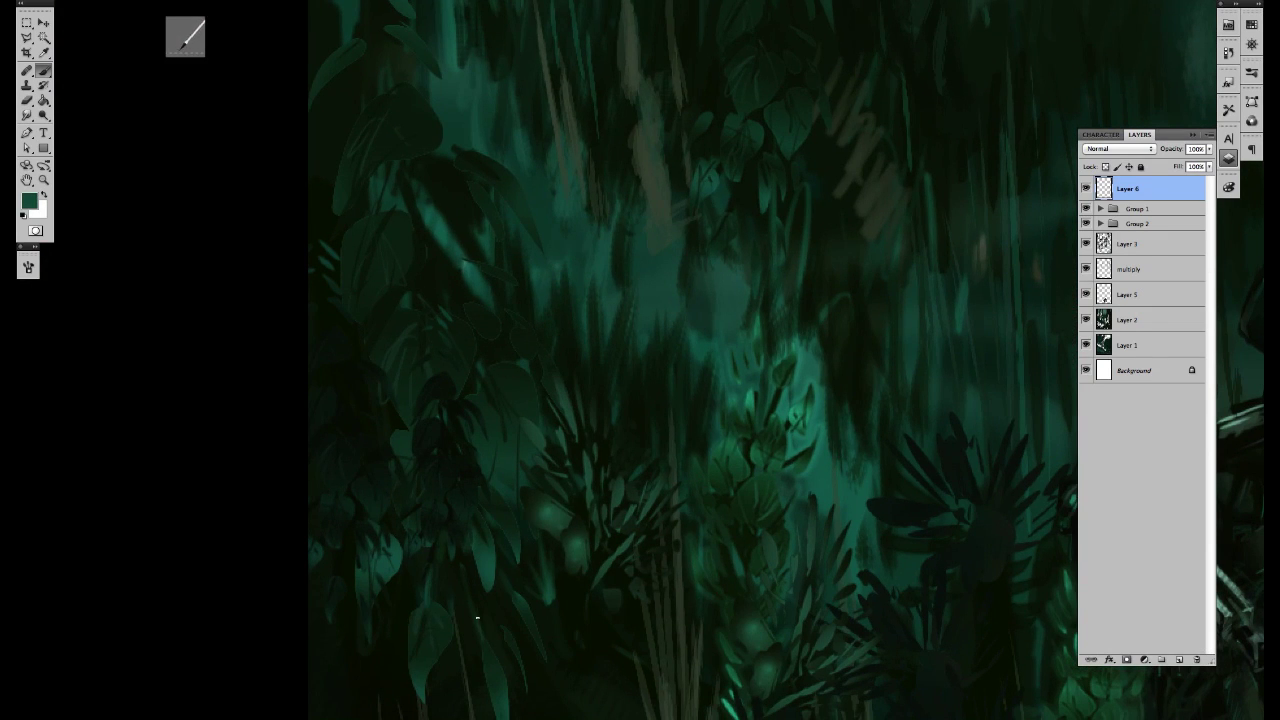
drag(503, 428, 525, 488)
Step: Refine the large dark leaves and stems on the painting's left edge with short strokes of sampled greens
mouse_move(477, 355)
mouse_down()
mouse_move(532, 468)
mouse_move(571, 608)
mouse_up()
alt+click(551, 437)
alt+click(539, 419)
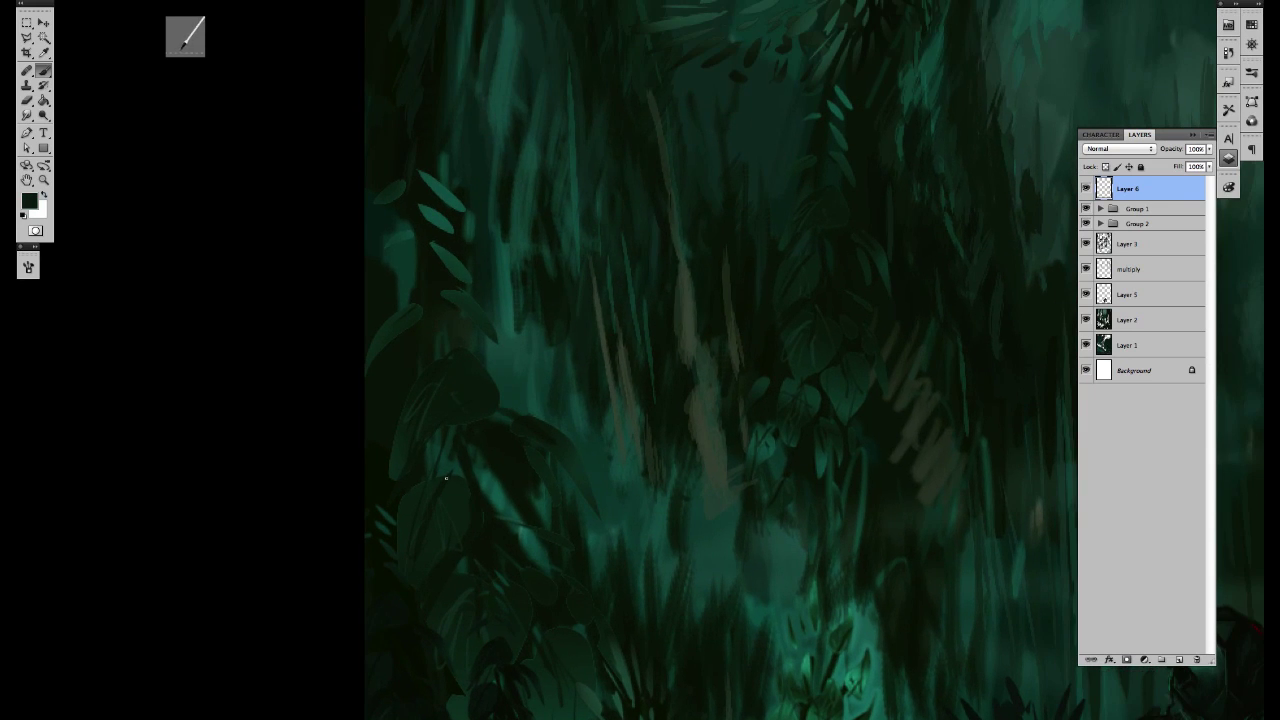
alt+click(455, 398)
alt+click(503, 549)
drag(434, 488, 450, 452)
drag(504, 551, 562, 574)
drag(506, 411, 546, 428)
drag(430, 297, 481, 425)
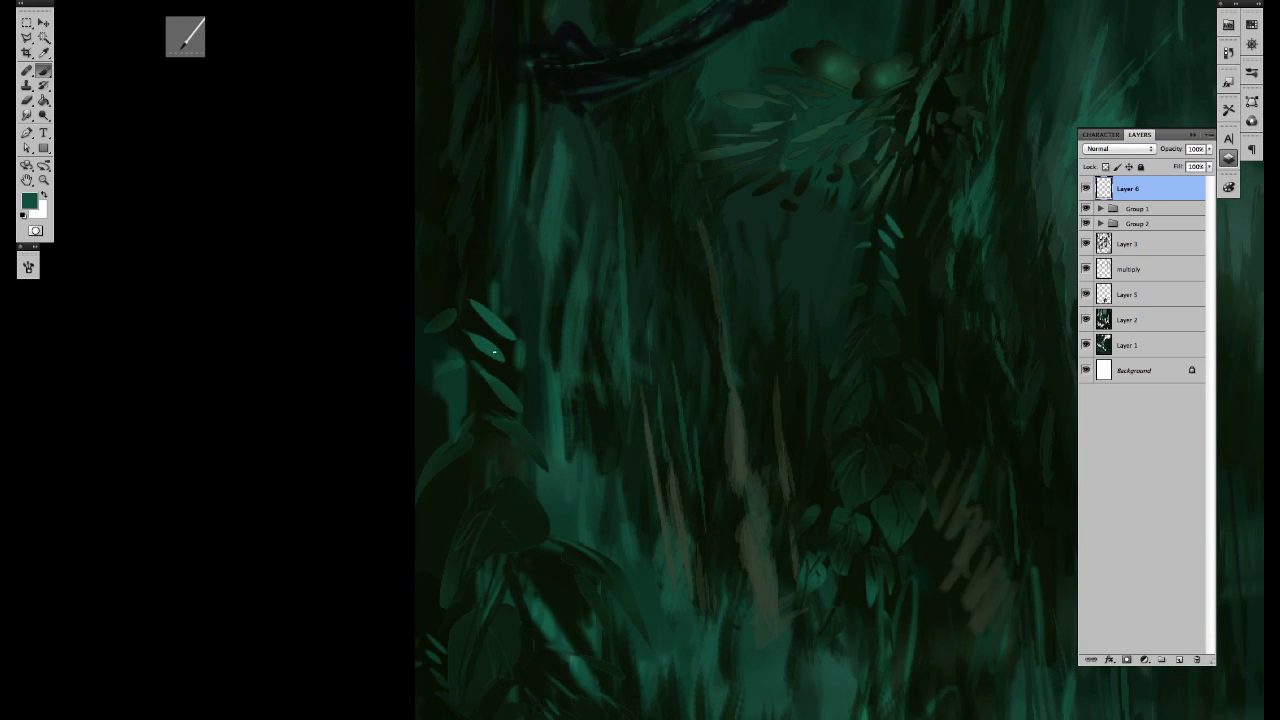
Step: Sample dark and teal greens and retouch the small pointed leaves at the painting's left edge
key(super+minus)
drag(686, 486, 574, 466)
drag(869, 631, 594, 474)
key(super+plus)
drag(886, 690, 606, 624)
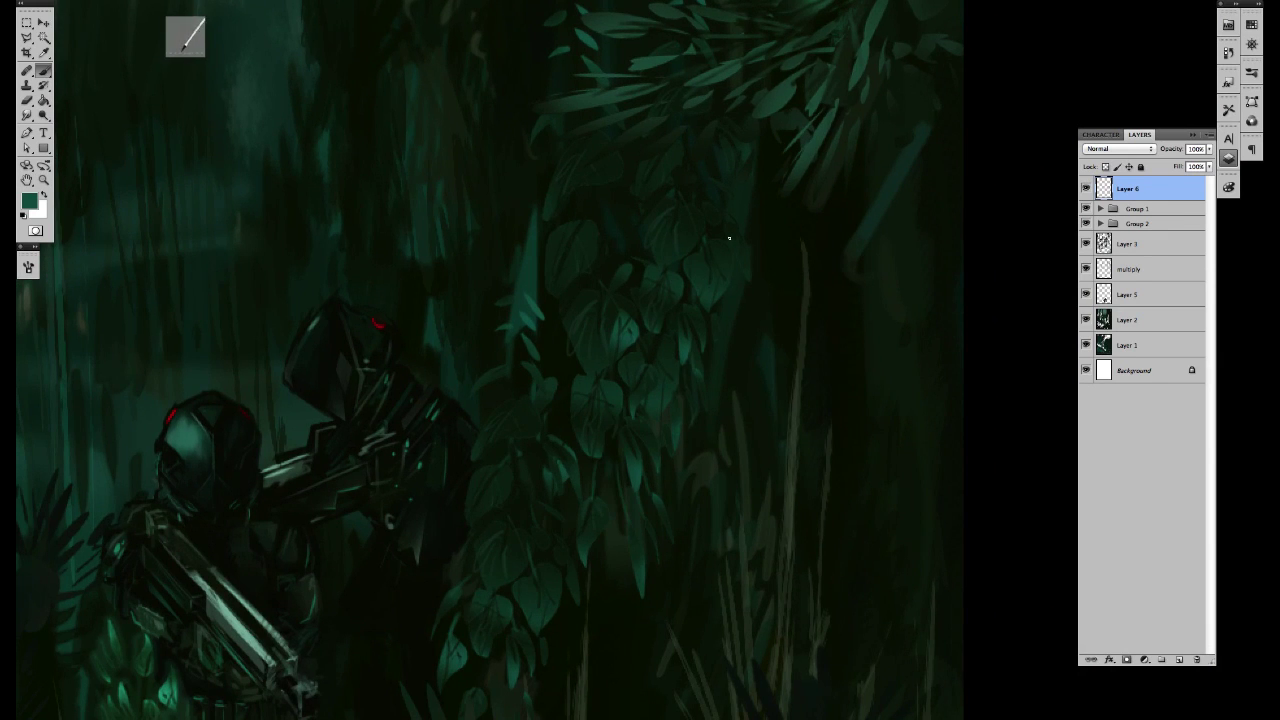
drag(569, 334, 585, 540)
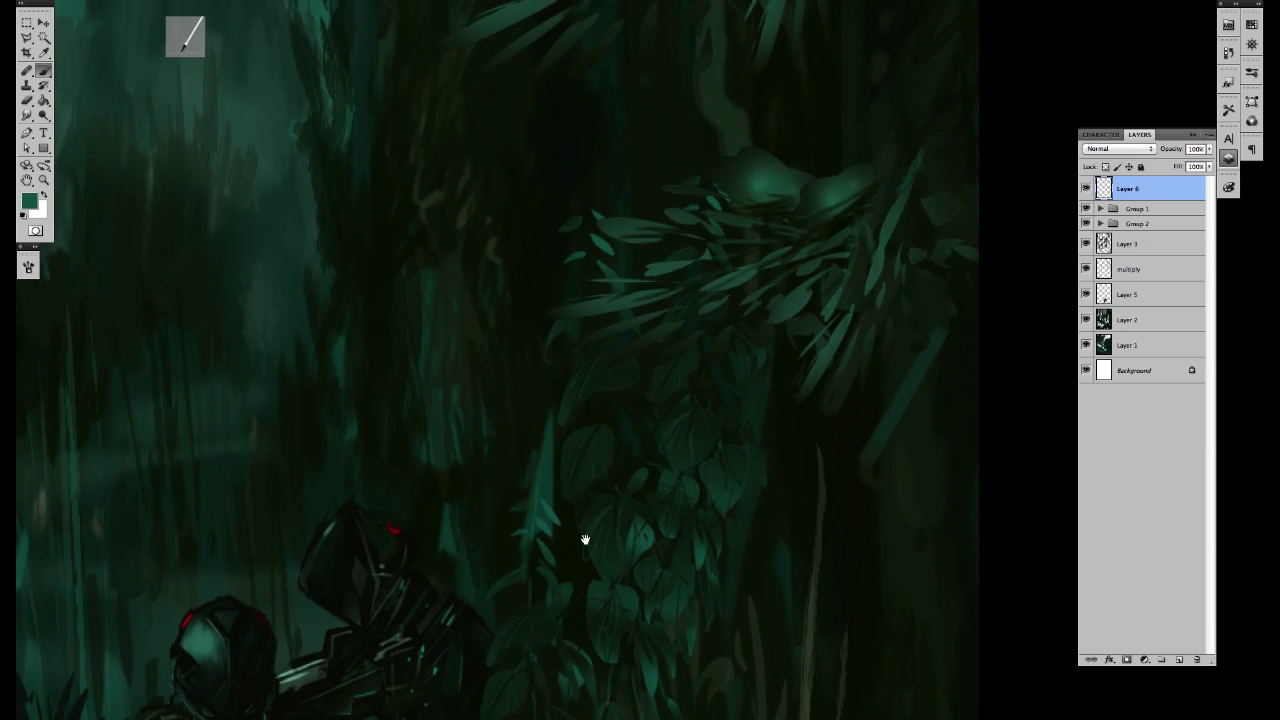
drag(144, 480, 564, 544)
alt+click(272, 329)
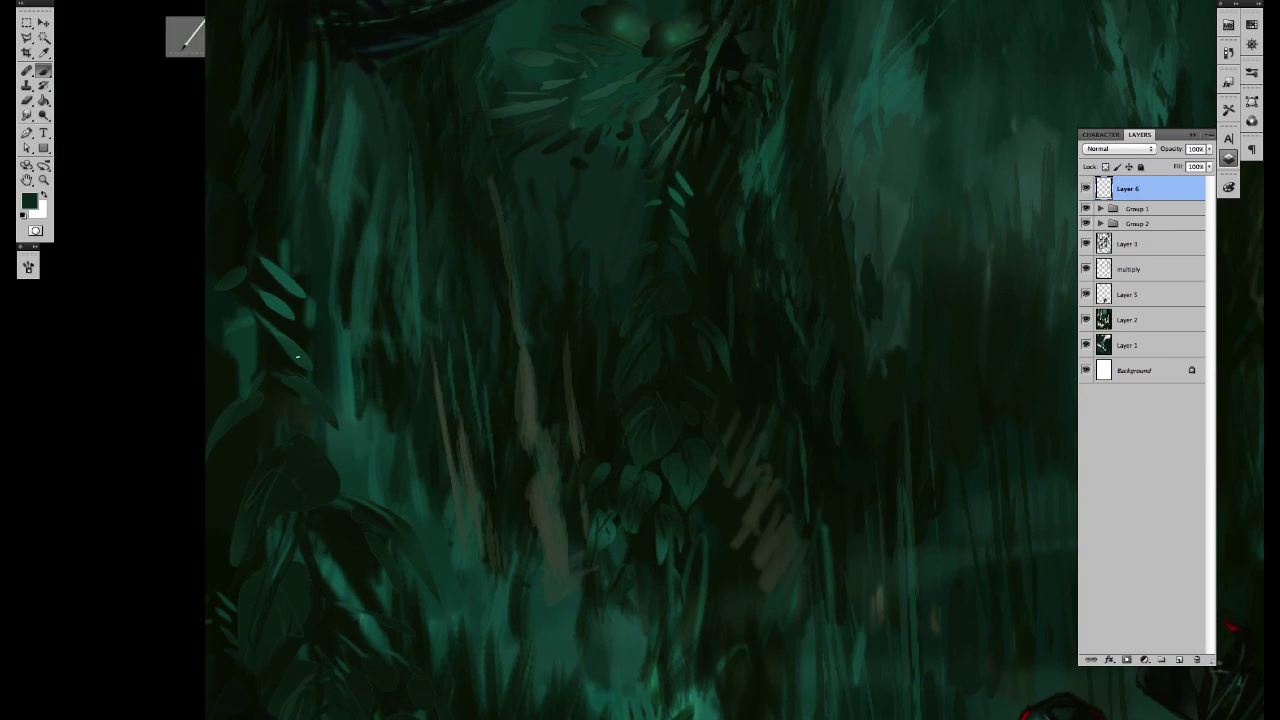
alt+click(298, 345)
alt+click(263, 291)
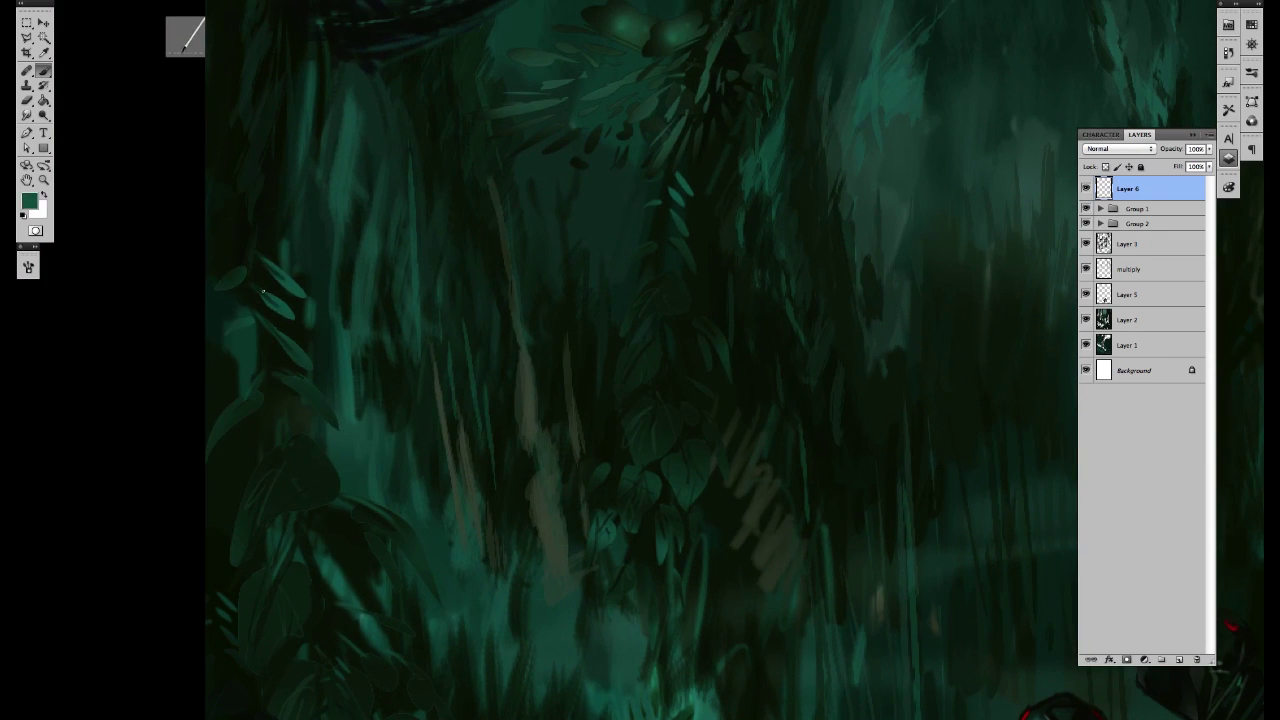
Step: On Layer 3, paint sampled dark green around and beneath the glowing pods of the plant below the lower vine
scroll(523, 463, up, 2)
scroll(523, 463, right, 3)
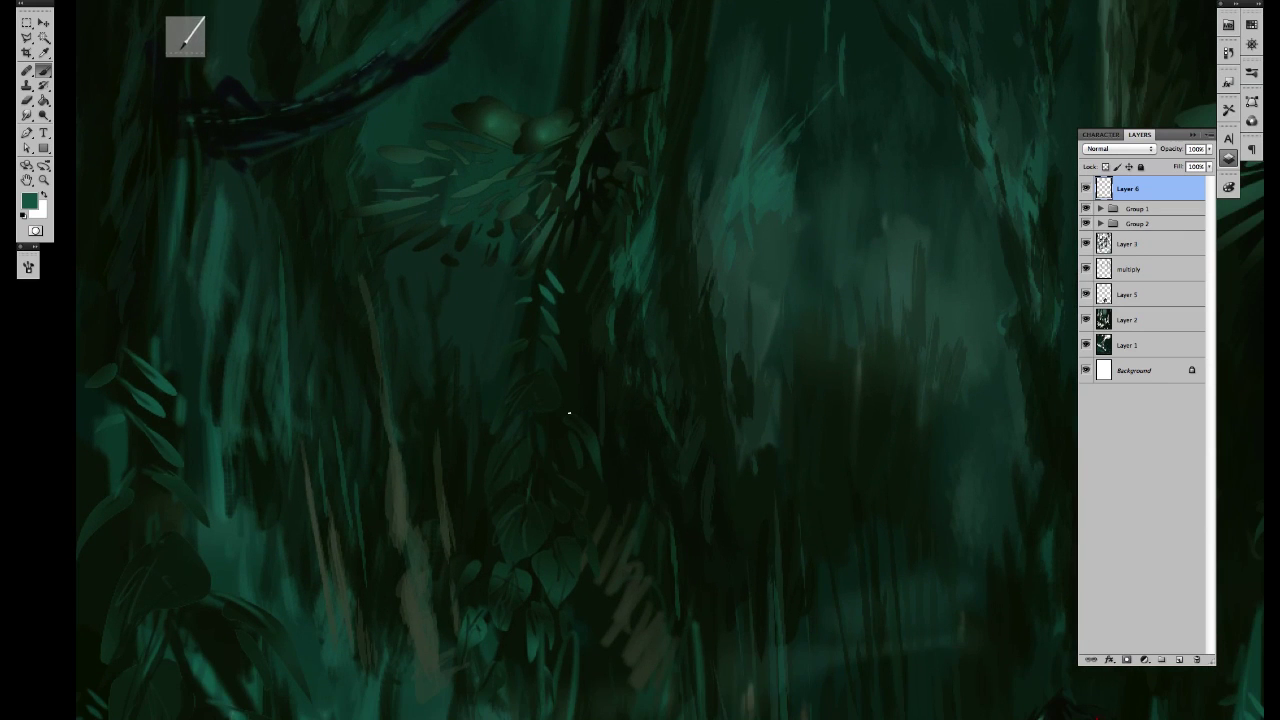
scroll(569, 412, down, 2)
scroll(550, 395, right, 1)
scroll(462, 494, up, 6)
scroll(462, 494, left, 1)
alt+click(458, 325)
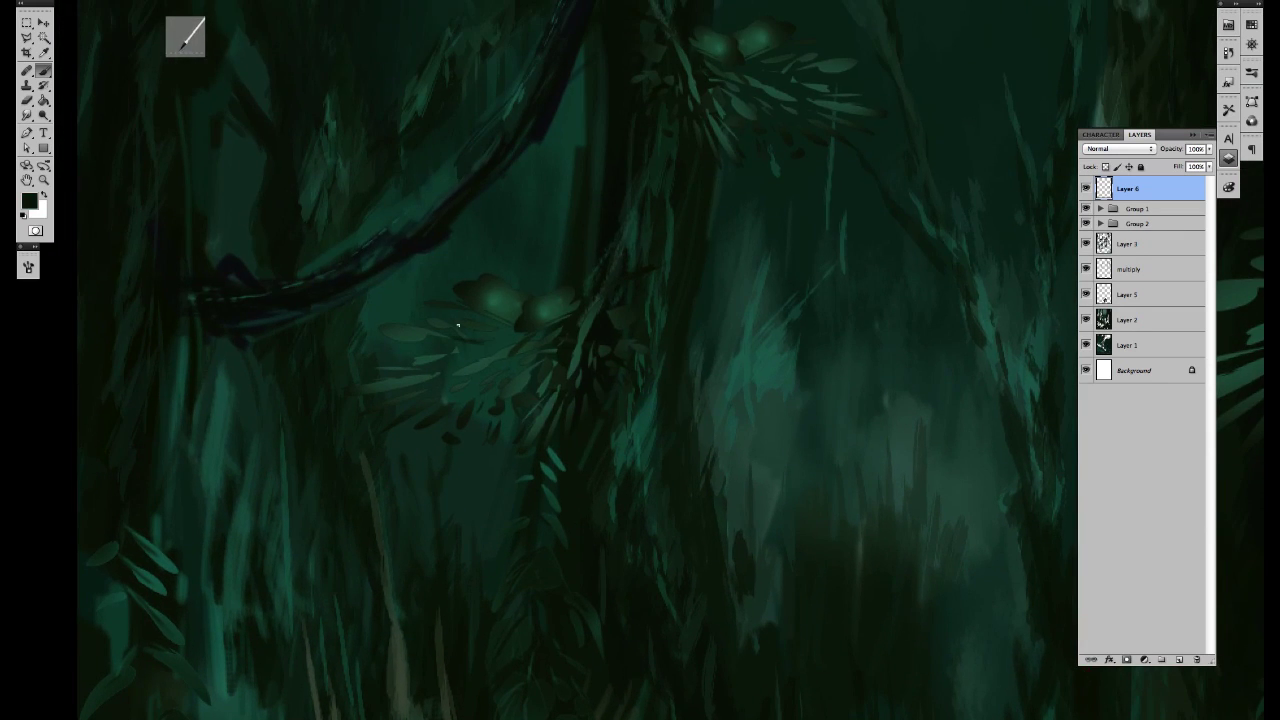
click(1150, 244)
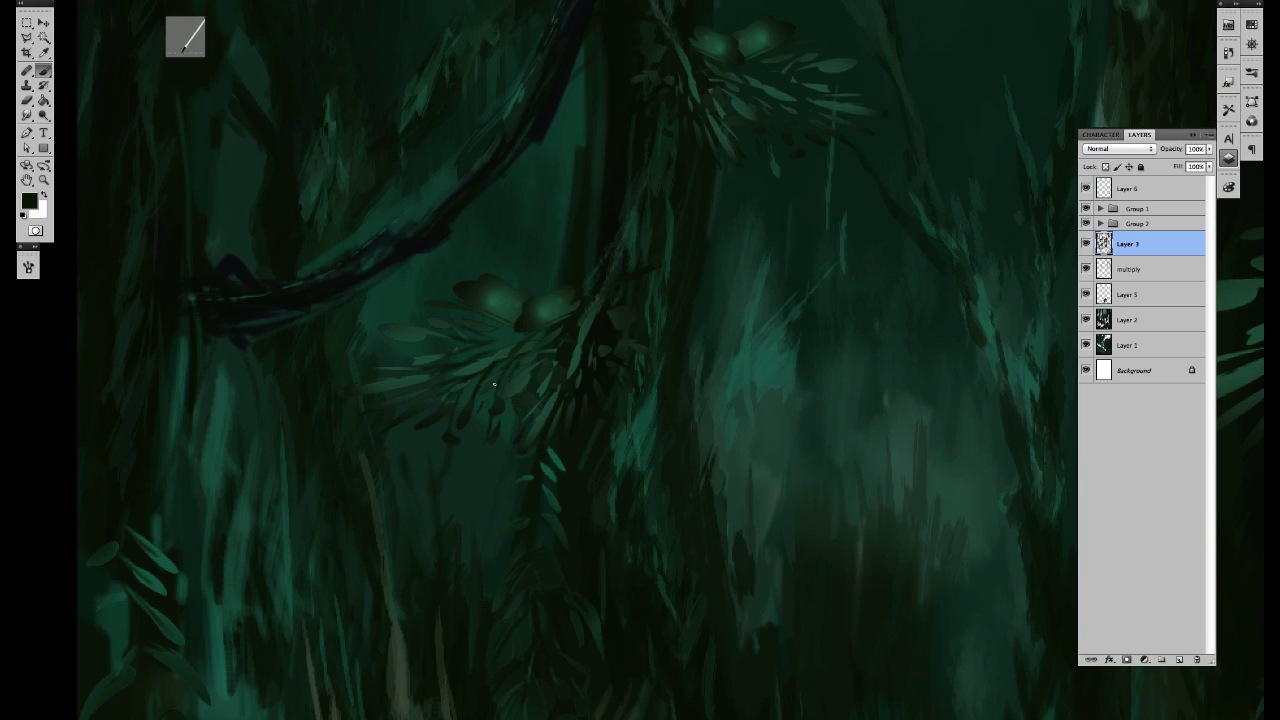
drag(521, 339, 495, 343)
mouse_move(507, 345)
mouse_down()
mouse_move(467, 353)
mouse_move(493, 337)
mouse_up()
mouse_move(519, 333)
mouse_down()
mouse_move(493, 343)
mouse_move(537, 337)
mouse_move(449, 307)
mouse_up()
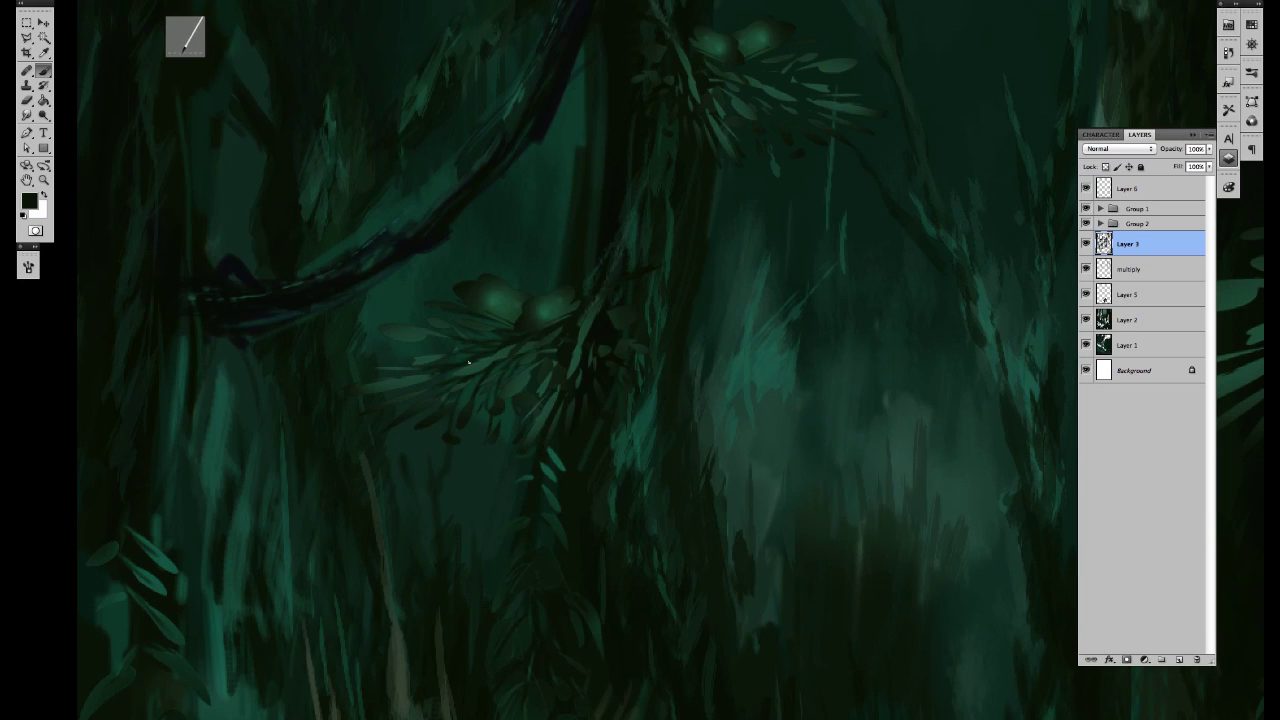
Step: On Layer 6, add a sampled green stroke to the left plant's leaves and choose the 11 px brush tip
click(1137, 190)
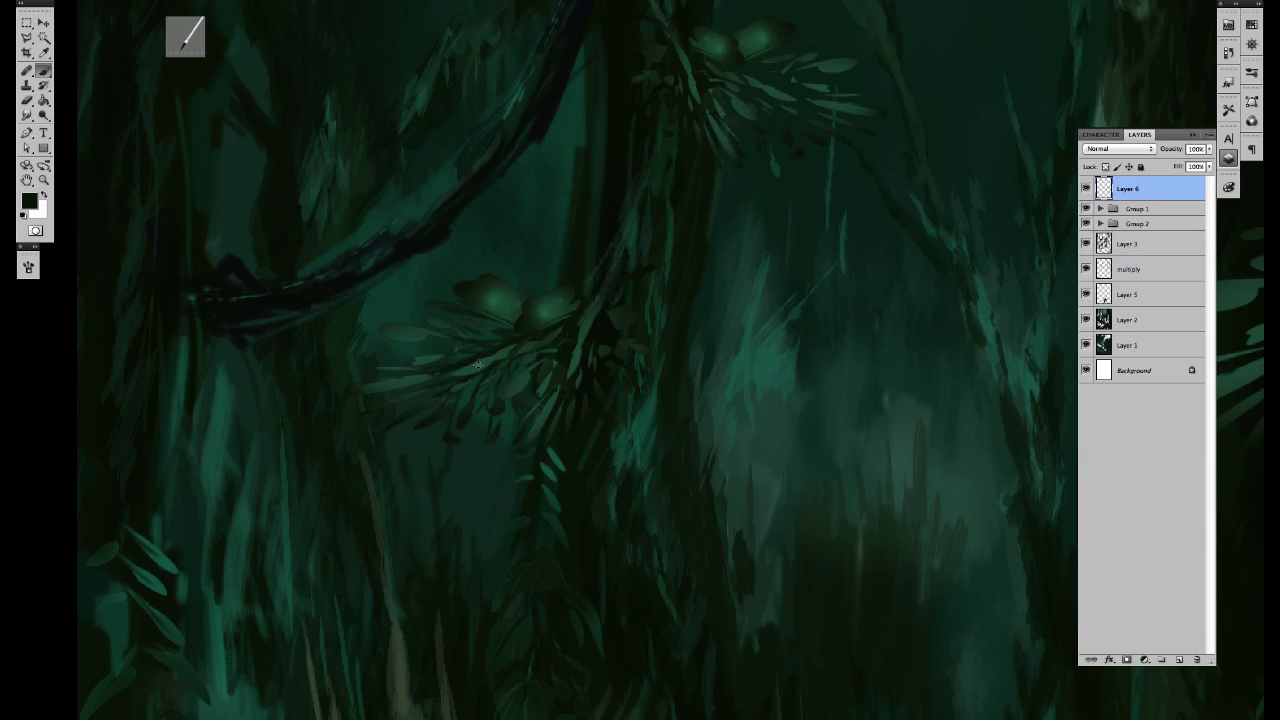
alt+click(478, 365)
drag(456, 365, 422, 371)
right_click(519, 342)
click(682, 481)
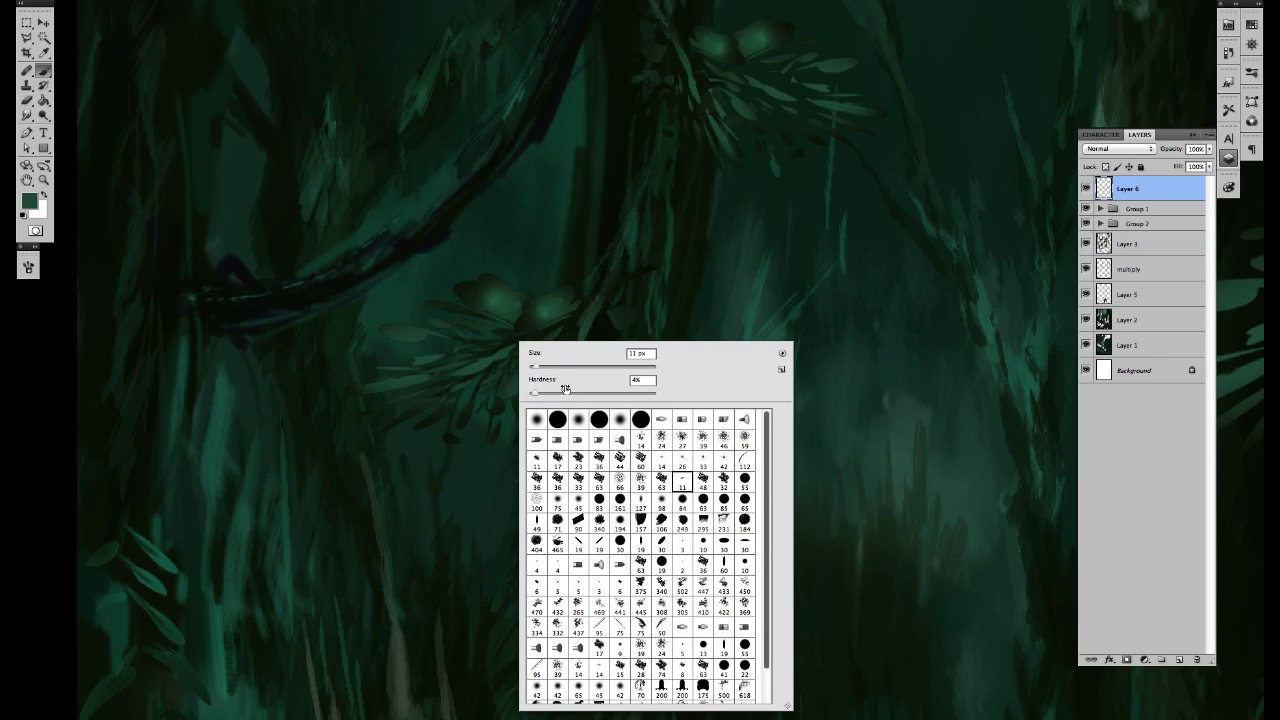
key(Return)
key(super+plus)
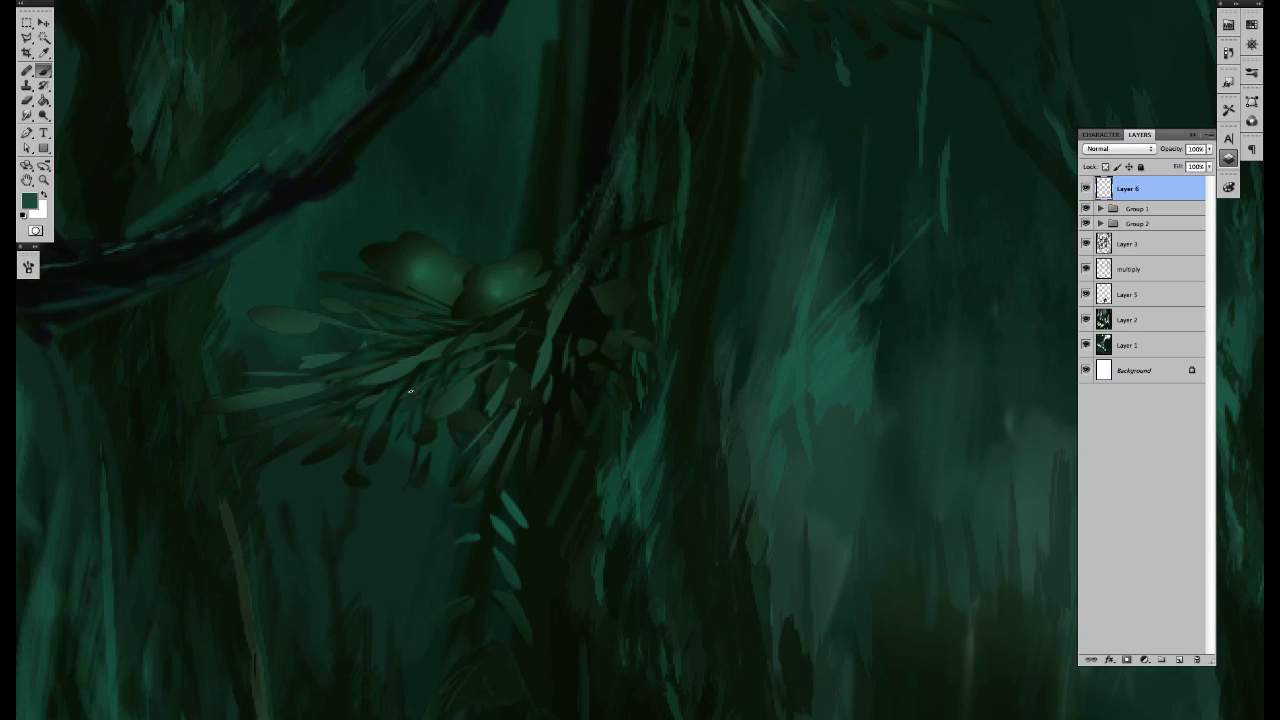
Step: Add fine sampled-green strokes to the left plant's leaves and thin lines across its glowing pods
alt+click(487, 329)
drag(288, 319, 324, 326)
drag(260, 400, 320, 385)
drag(378, 381, 420, 363)
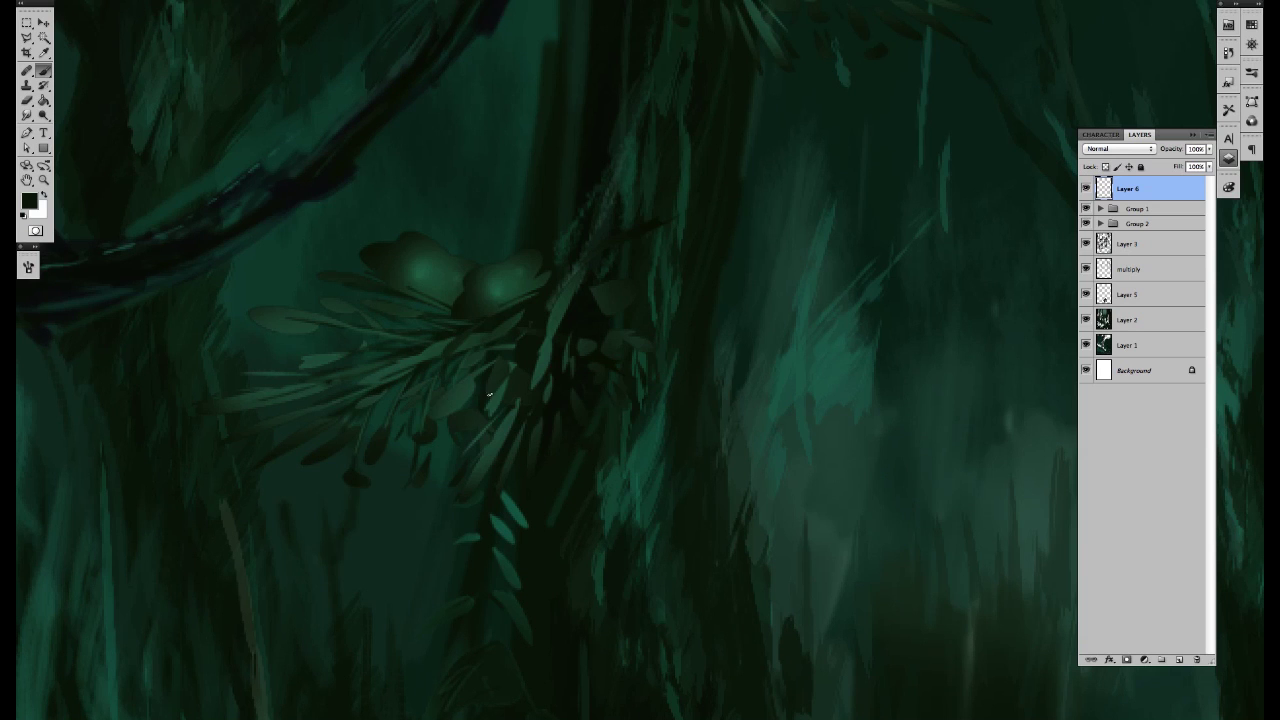
alt+click(282, 315)
drag(414, 272, 452, 286)
drag(507, 561, 493, 561)
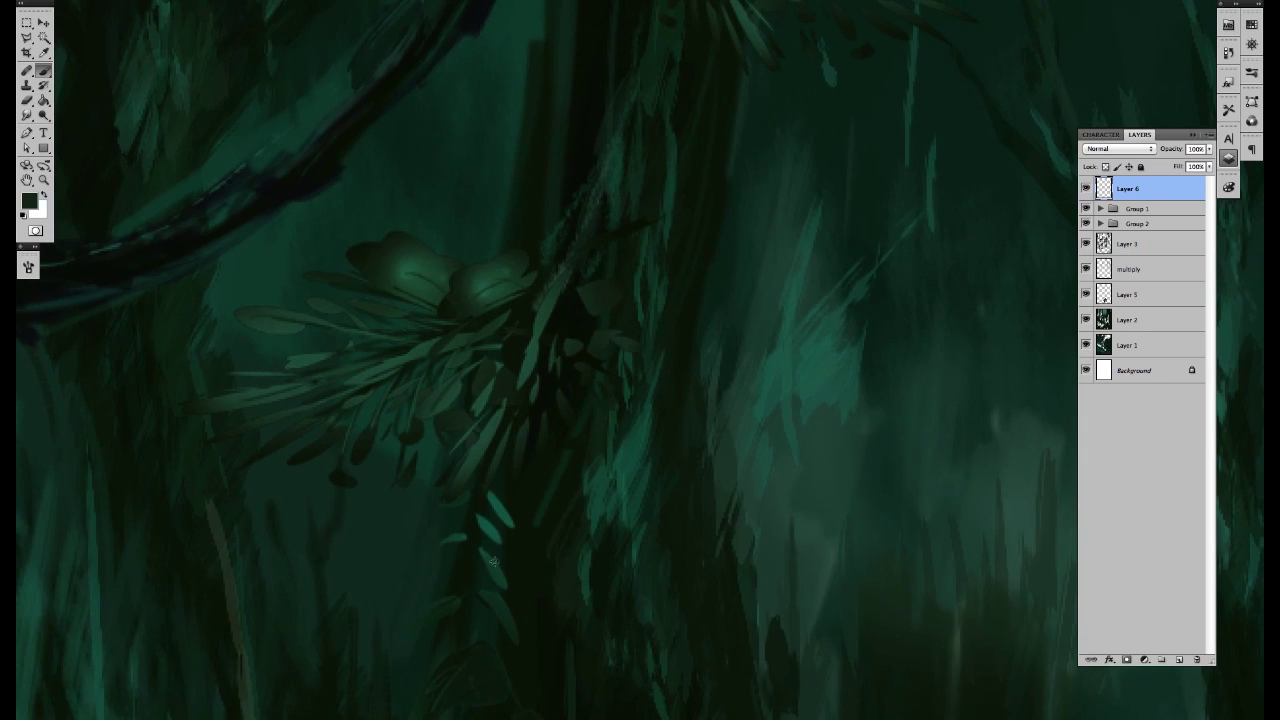
Step: Sample dark green beside the lower vine, choose a textured brush tip and work on Layer 3 near the left-centre trunk
key(super+minus)
key(super+minus)
key(super+minus)
key(super+minus)
mouse_move(668, 446)
mouse_down()
mouse_move(511, 480)
mouse_move(509, 583)
mouse_up()
scroll(521, 464, up, 2)
alt+click(456, 462)
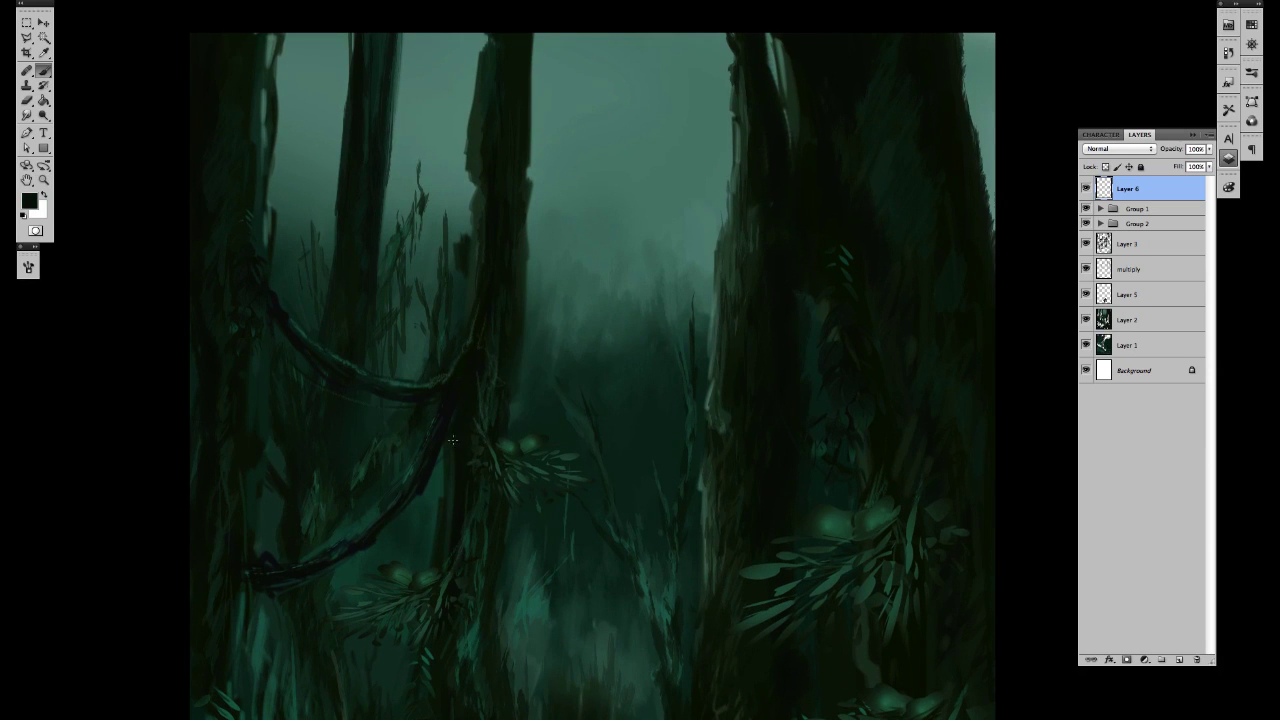
right_click(473, 415)
key(Return)
super+click(480, 528)
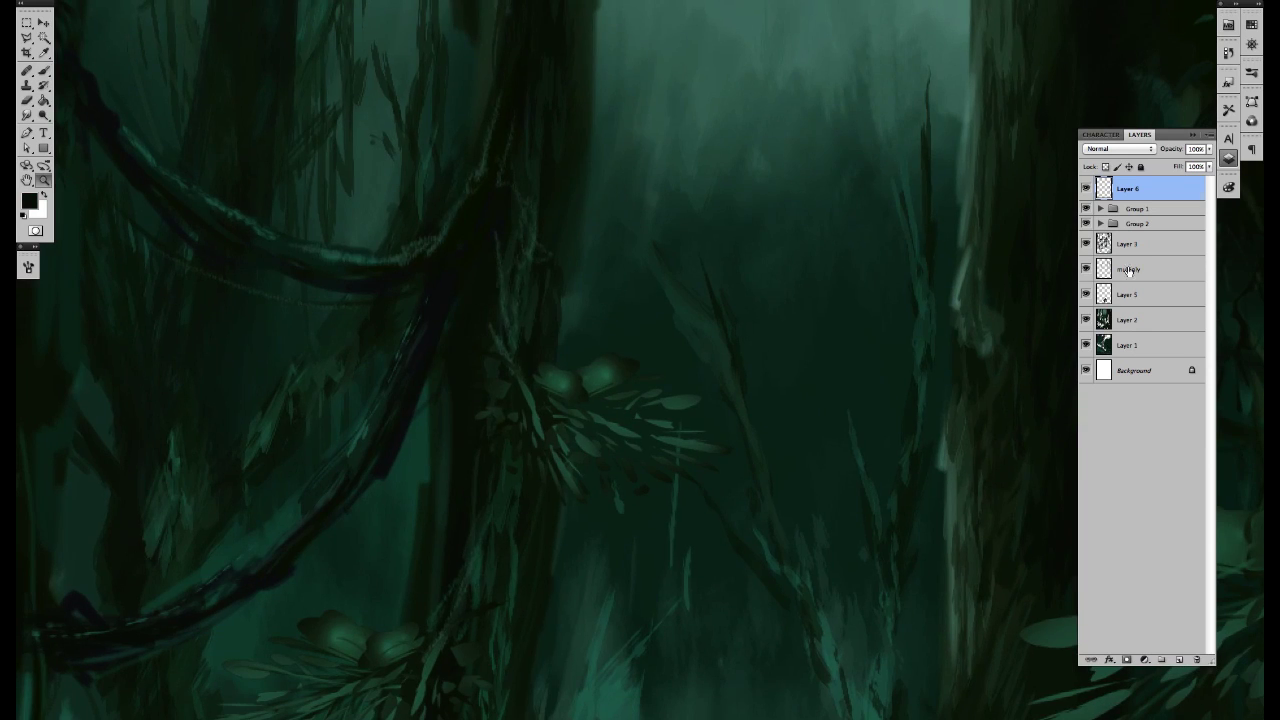
click(1127, 246)
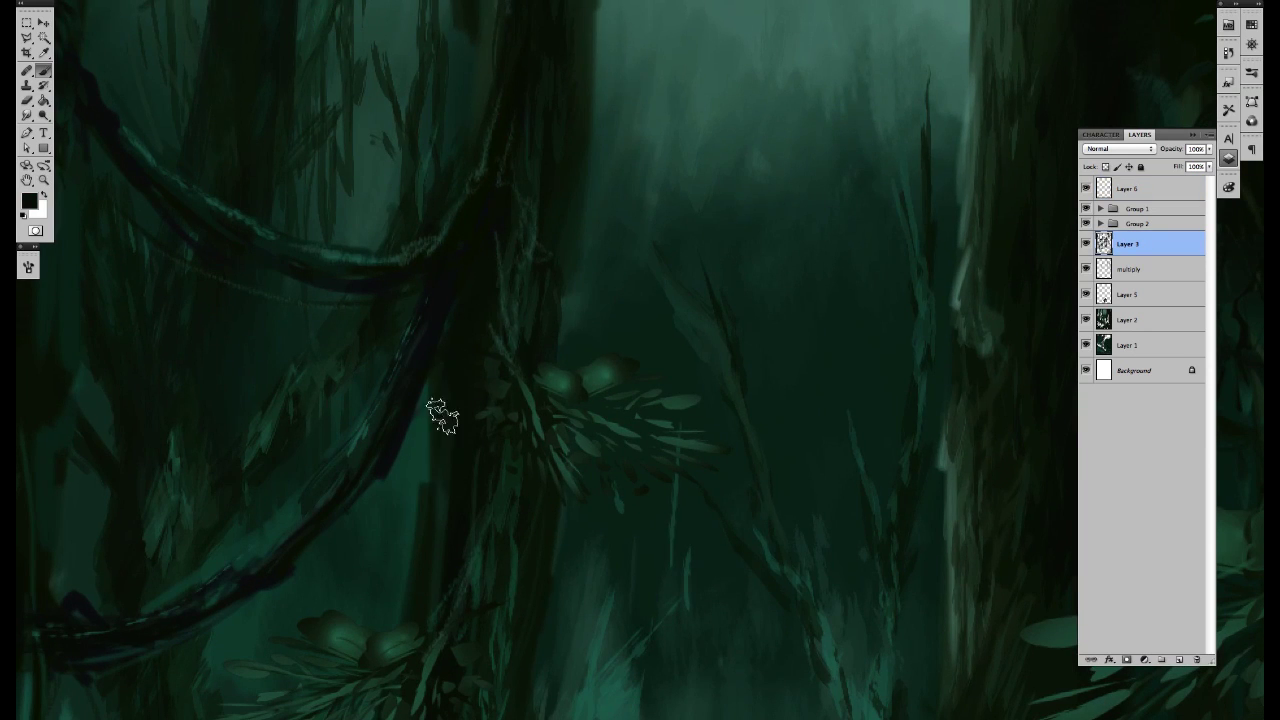
scroll(455, 536, down, 2)
drag(460, 536, 540, 391)
Step: Create a new layer at the top of the stack and brush dark shading over the left glowing plant and undergrowth
key(ctrl+shift+alt+n)
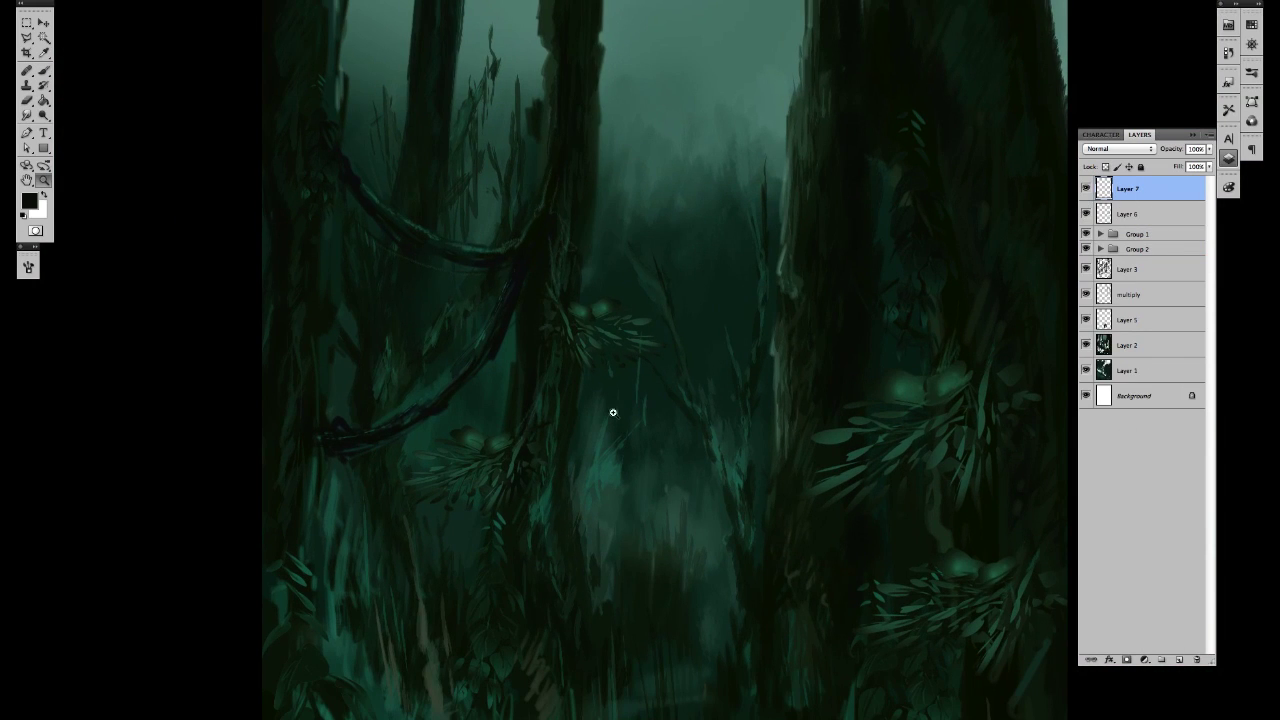
key(b)
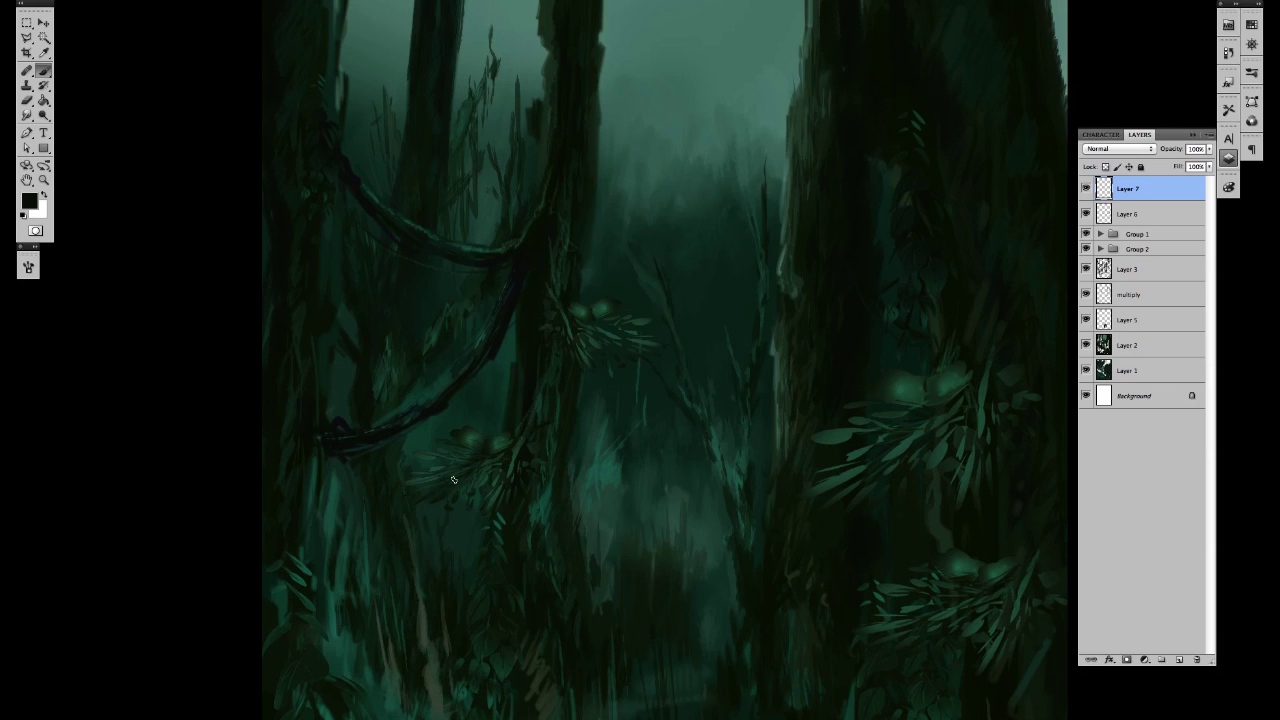
drag(455, 499, 528, 395)
drag(800, 560, 598, 624)
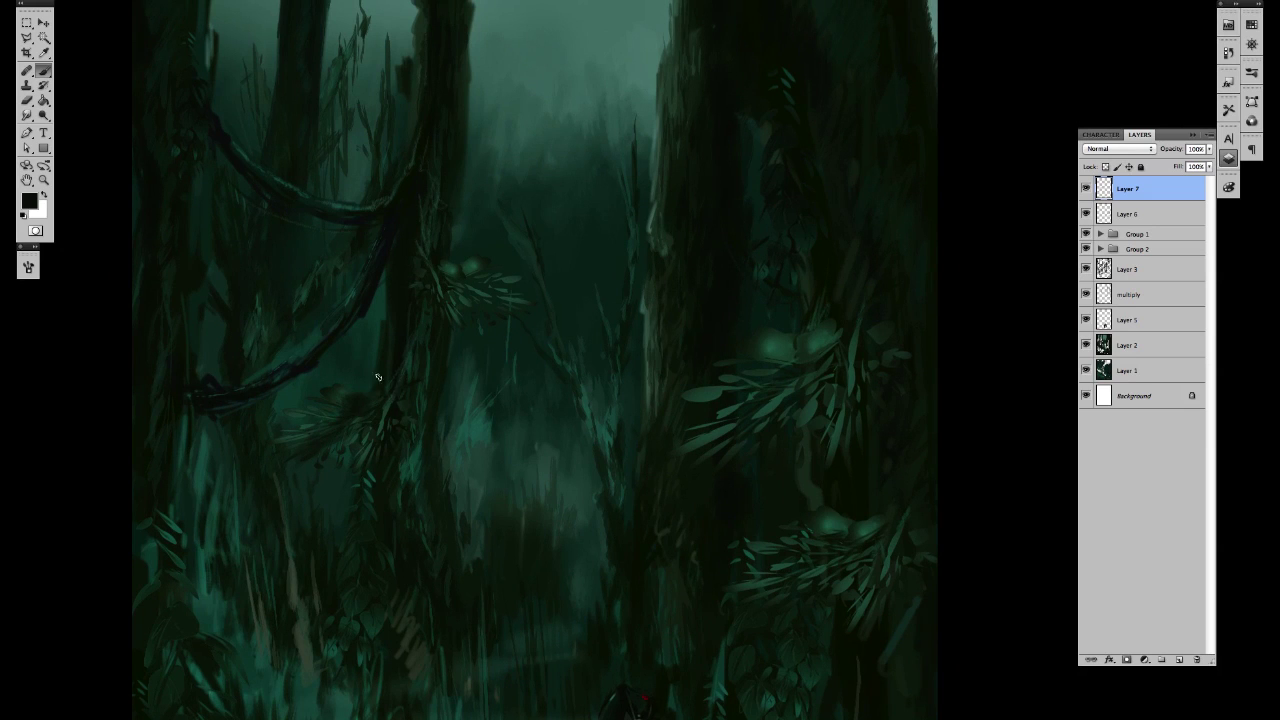
drag(378, 377, 448, 432)
drag(634, 439, 551, 310)
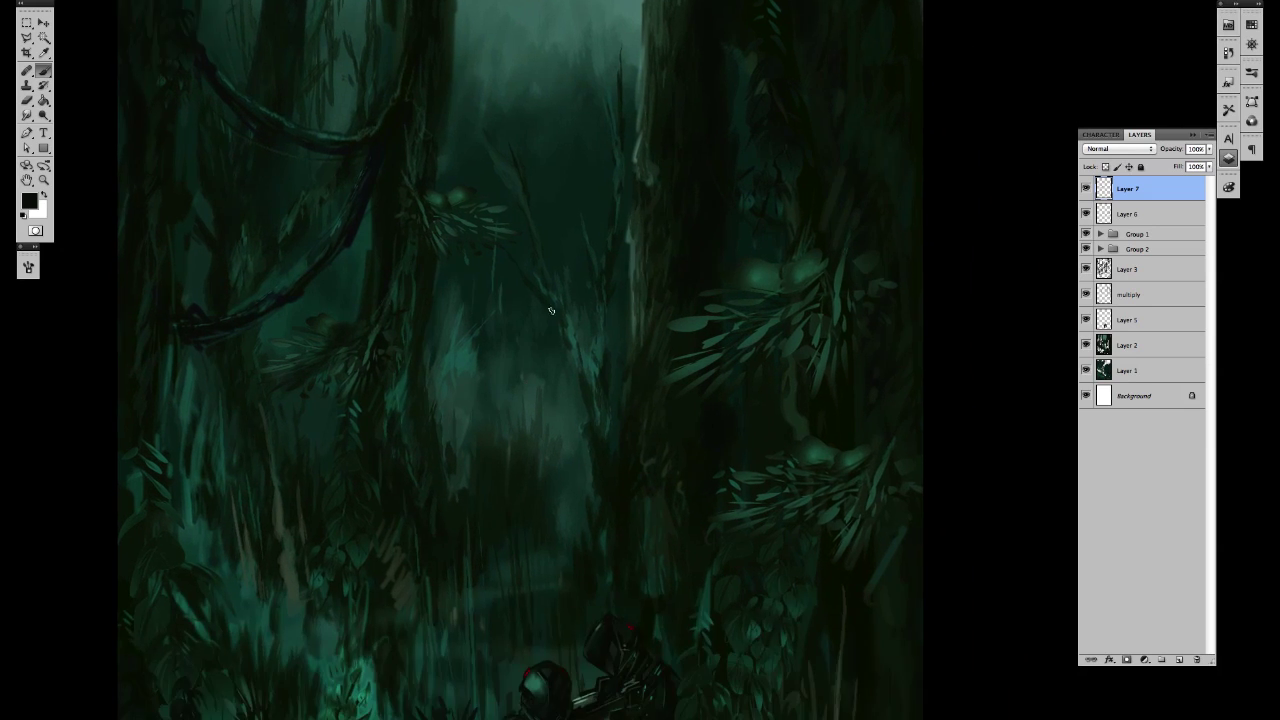
scroll(552, 360, down, 5)
drag(396, 546, 270, 349)
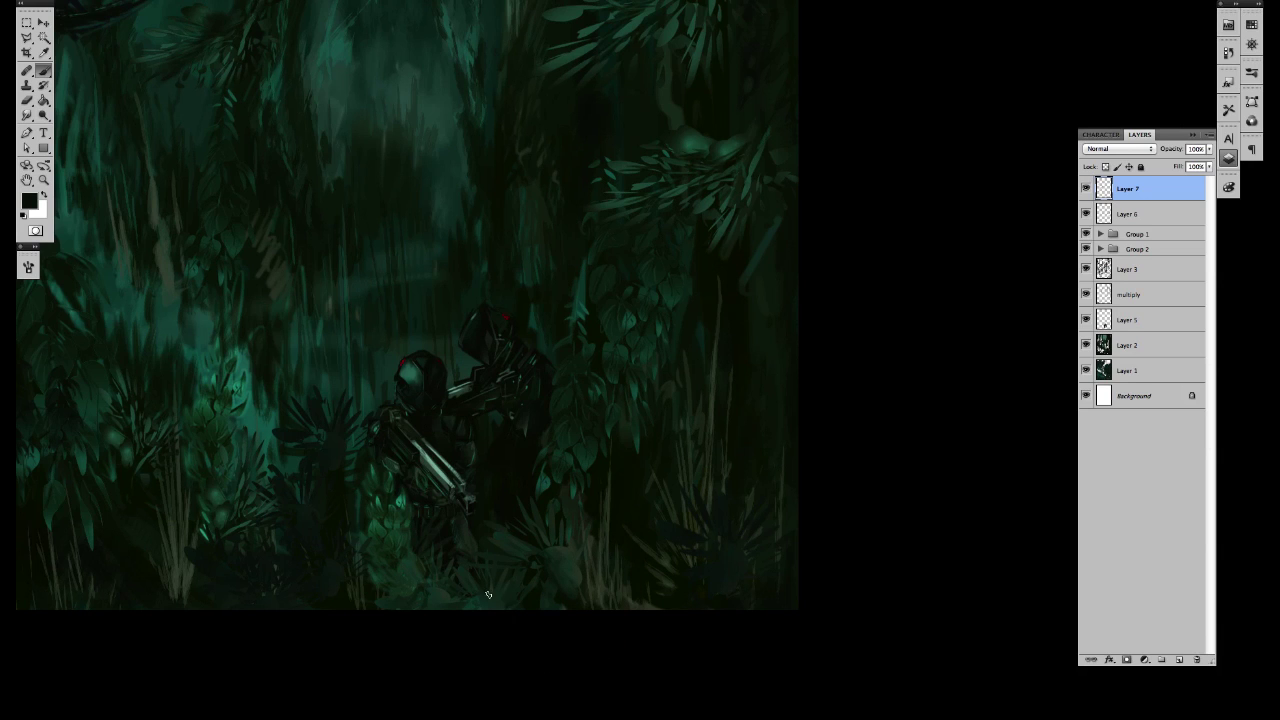
Step: Try the Multiply blend mode on Layer 7
key(shift+alt+m)
drag(441, 403, 604, 640)
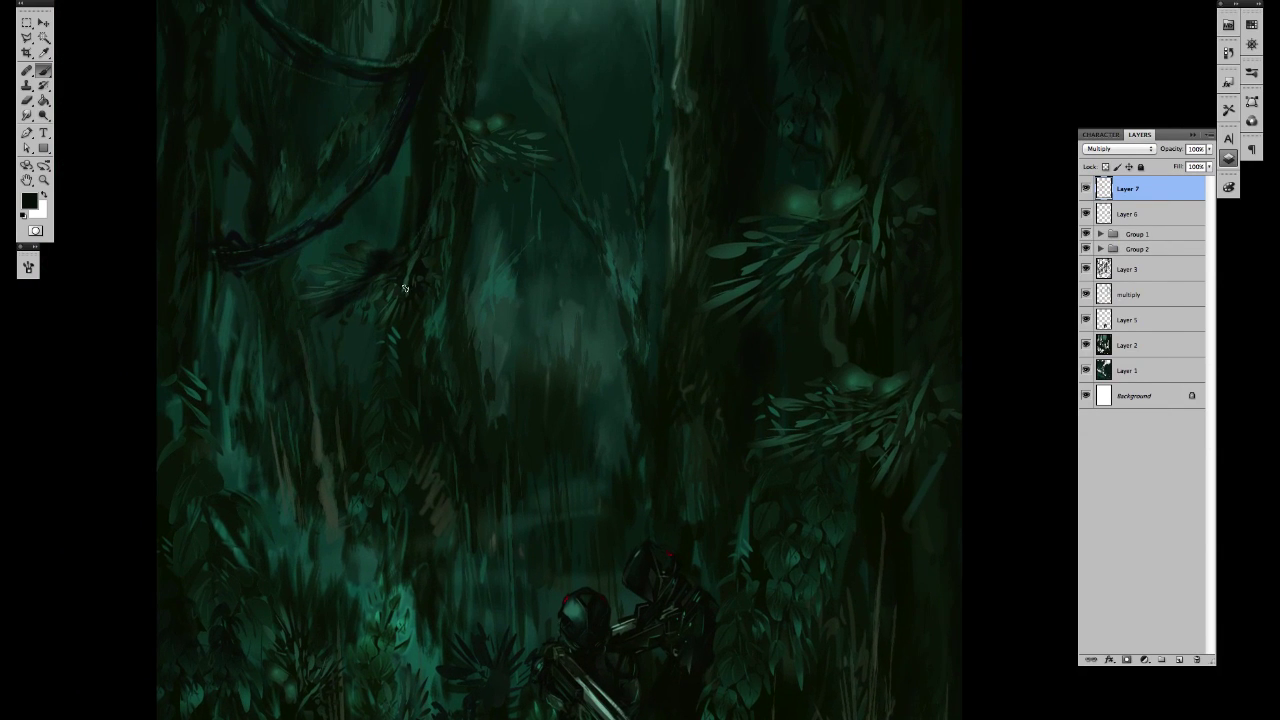
key(super+z)
Step: Select Layer 6, choose a hard round brush tip and sample a dark colour from the left-centre trunk
scroll(570, 501, down, 9)
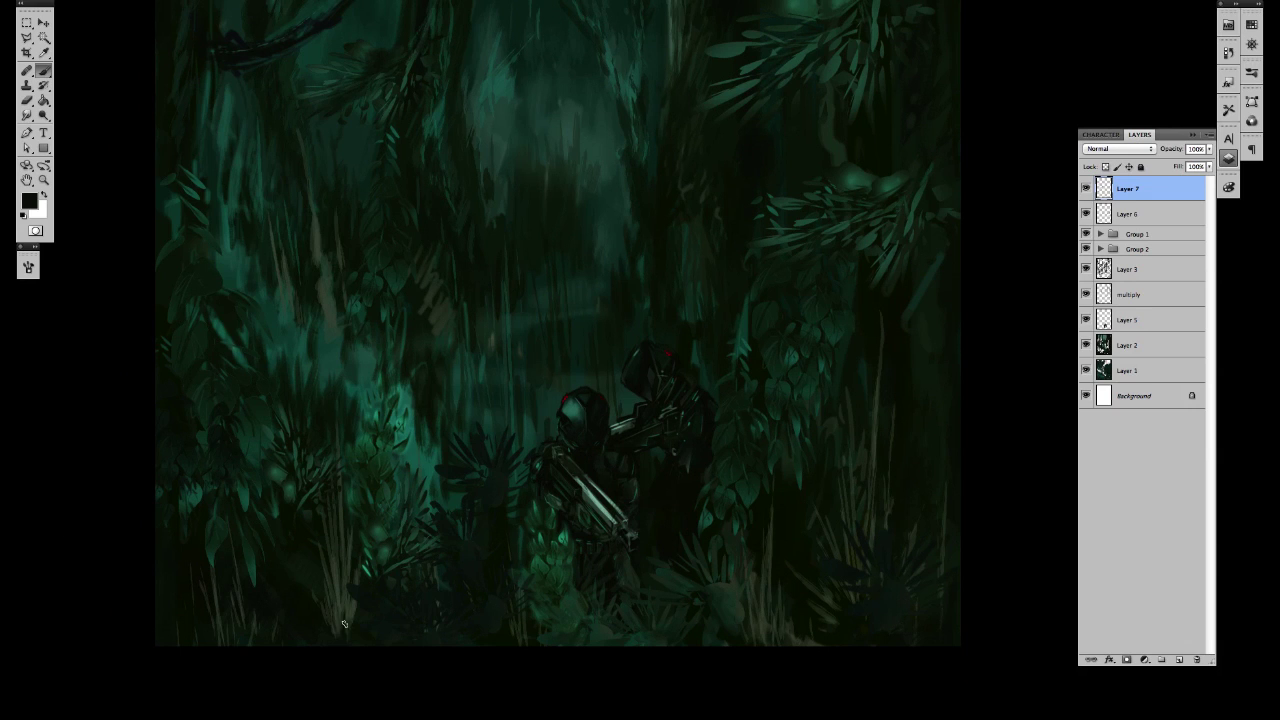
drag(659, 472, 666, 649)
key(z)
alt+click(666, 483)
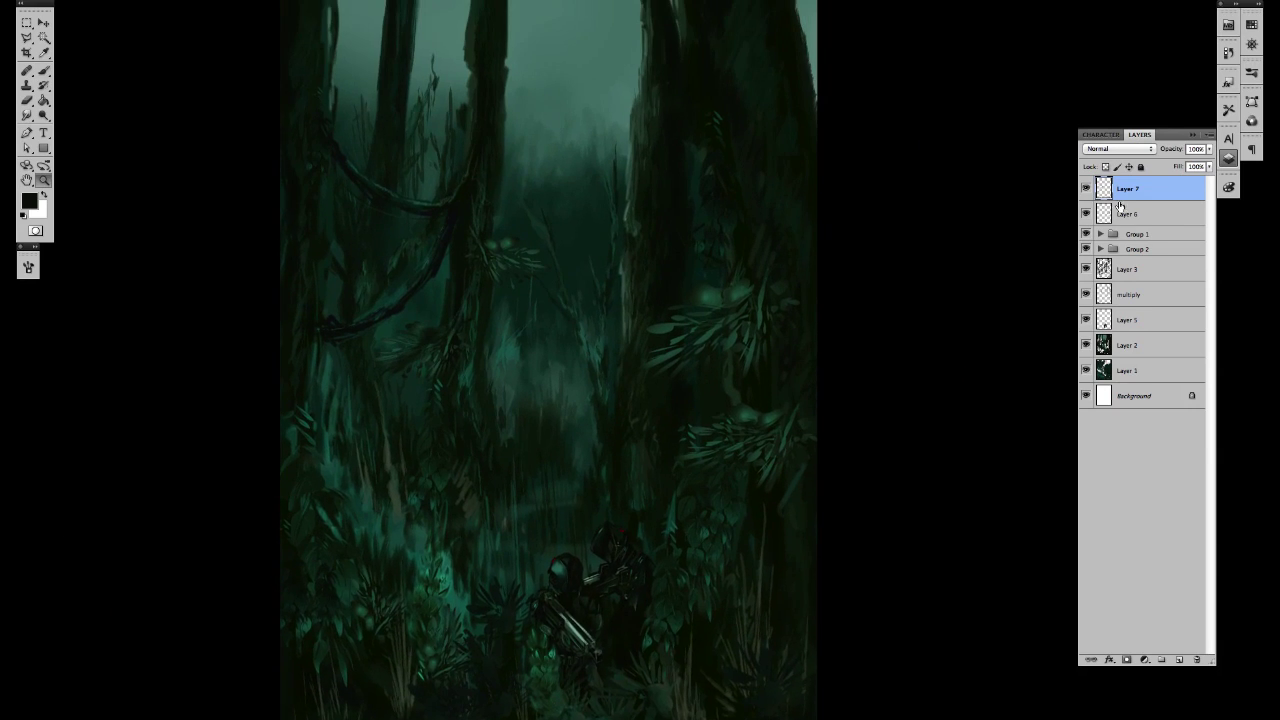
drag(666, 578, 639, 649)
click(1127, 214)
key(b)
right_click(512, 341)
click(551, 419)
drag(536, 368, 604, 477)
key(Return)
key(super+plus)
alt+click(412, 298)
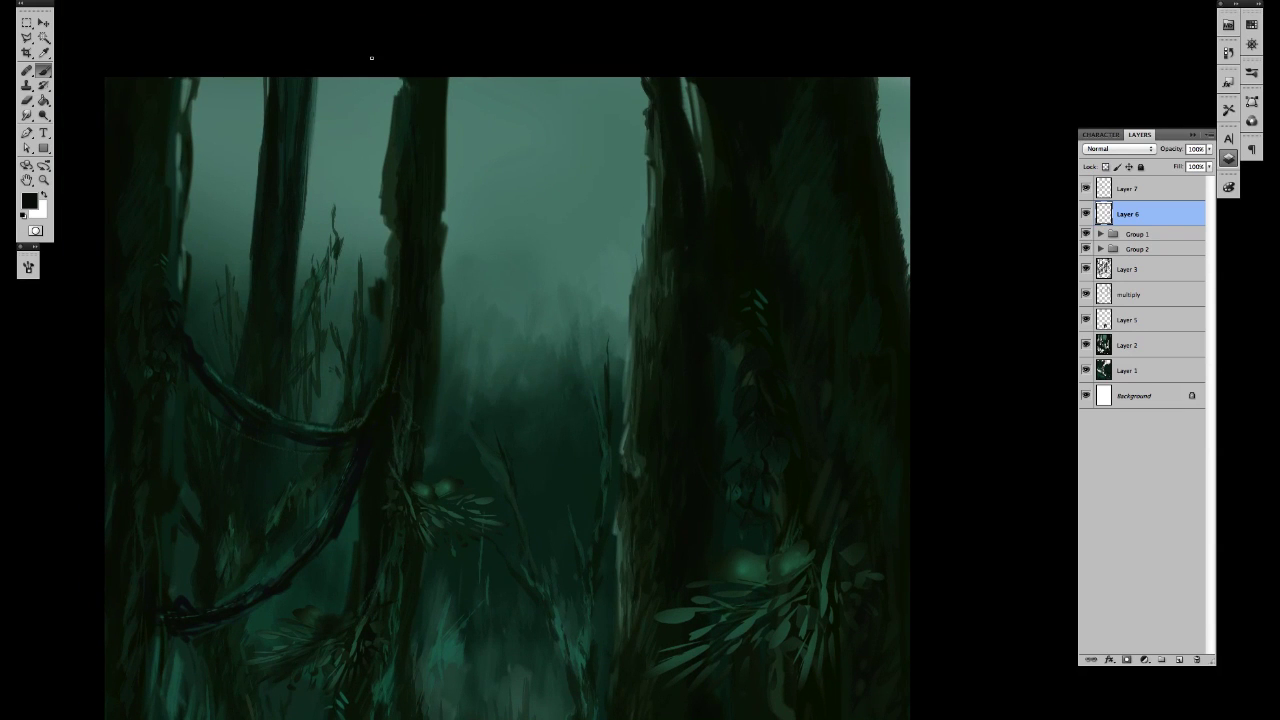
Step: Paint three small dark flying birds in the misty sky between the tree trunks
key(super+z)
super+click(532, 272)
mouse_move(625, 223)
mouse_down()
mouse_move(637, 236)
mouse_move(656, 221)
mouse_move(634, 232)
mouse_up()
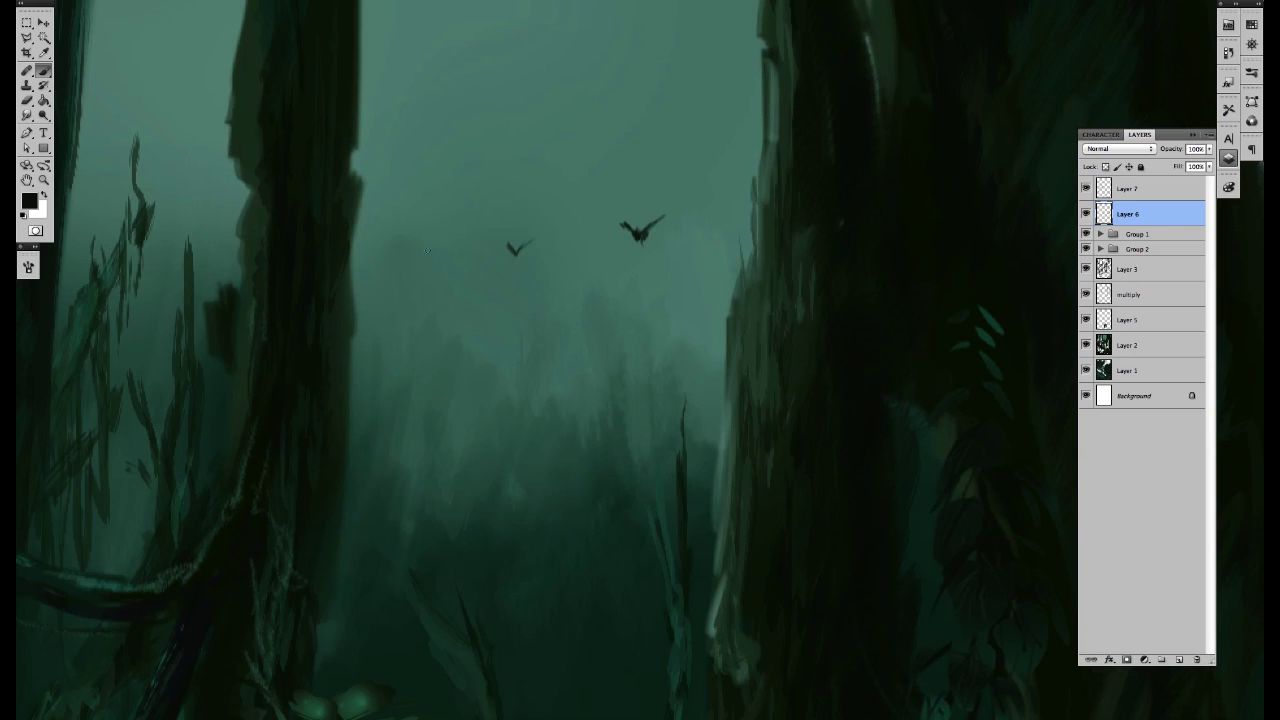
key(e)
key(super+z)
key(b)
drag(196, 215, 374, 323)
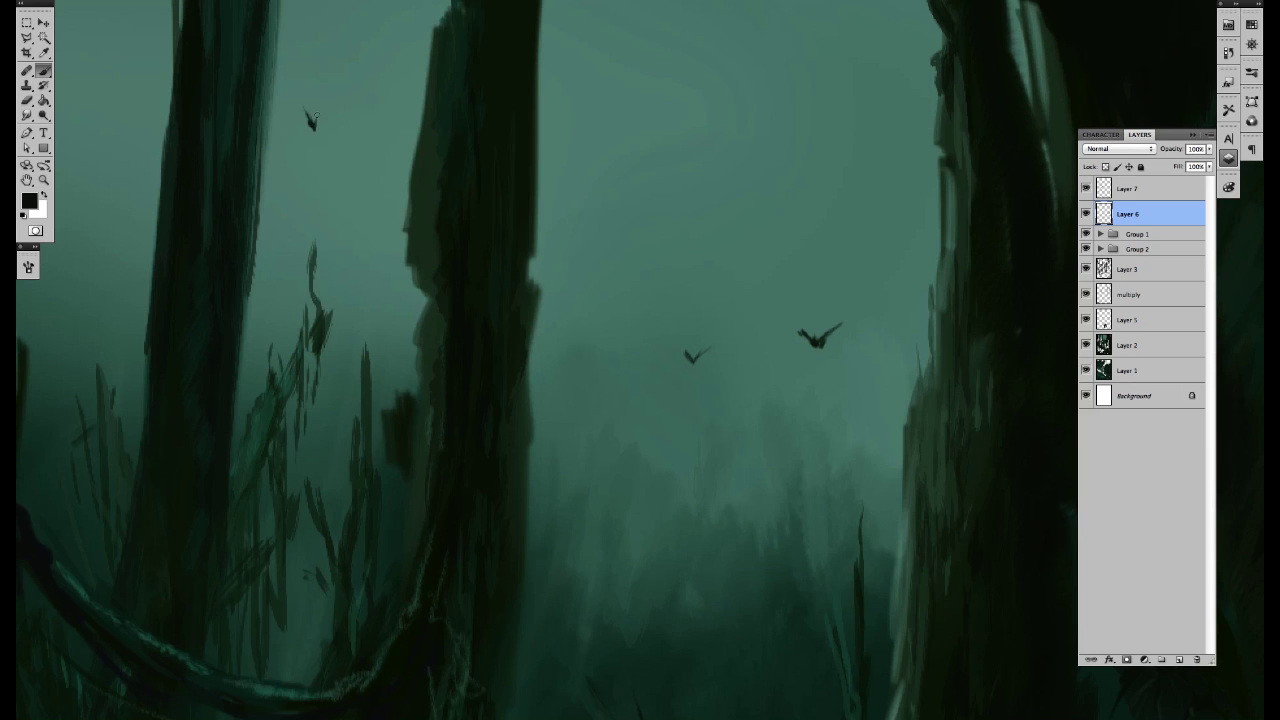
key(super+minus)
key(super+minus)
key(super+minus)
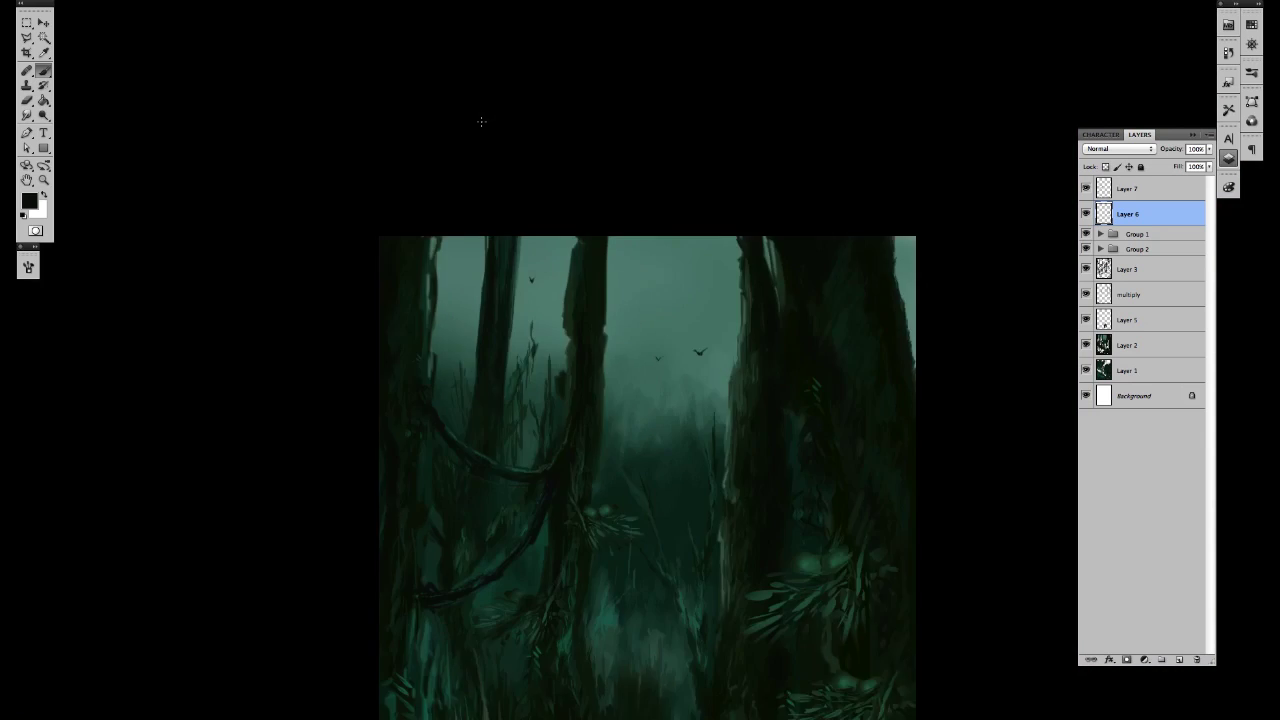
Step: Create a new layer directly above Layer 6
super+click(635, 472)
mouse_move(716, 628)
mouse_down()
mouse_move(635, 470)
mouse_move(637, 342)
mouse_up()
alt+click(540, 379)
super+click(546, 503)
click(1179, 659)
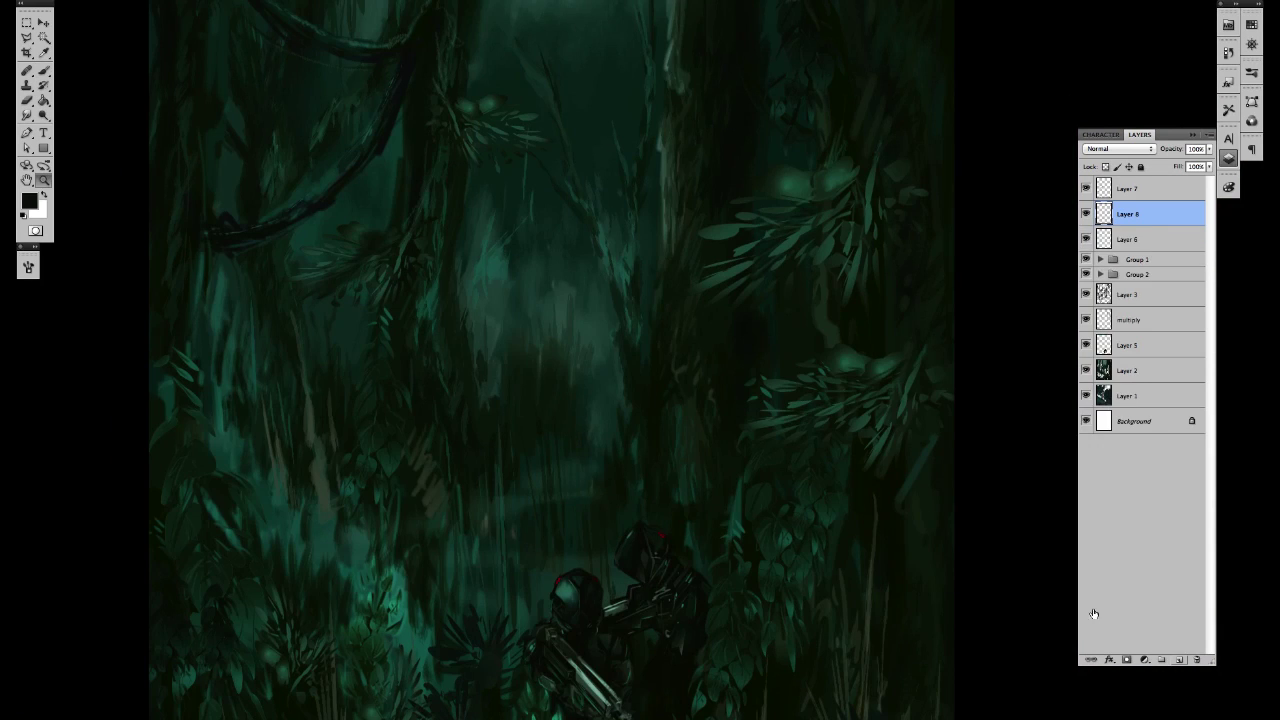
Step: Sample a light teal and paint two tiny pale winged insects in the dark gap between the trunks above the soldiers
alt+click(590, 686)
super+click(599, 444)
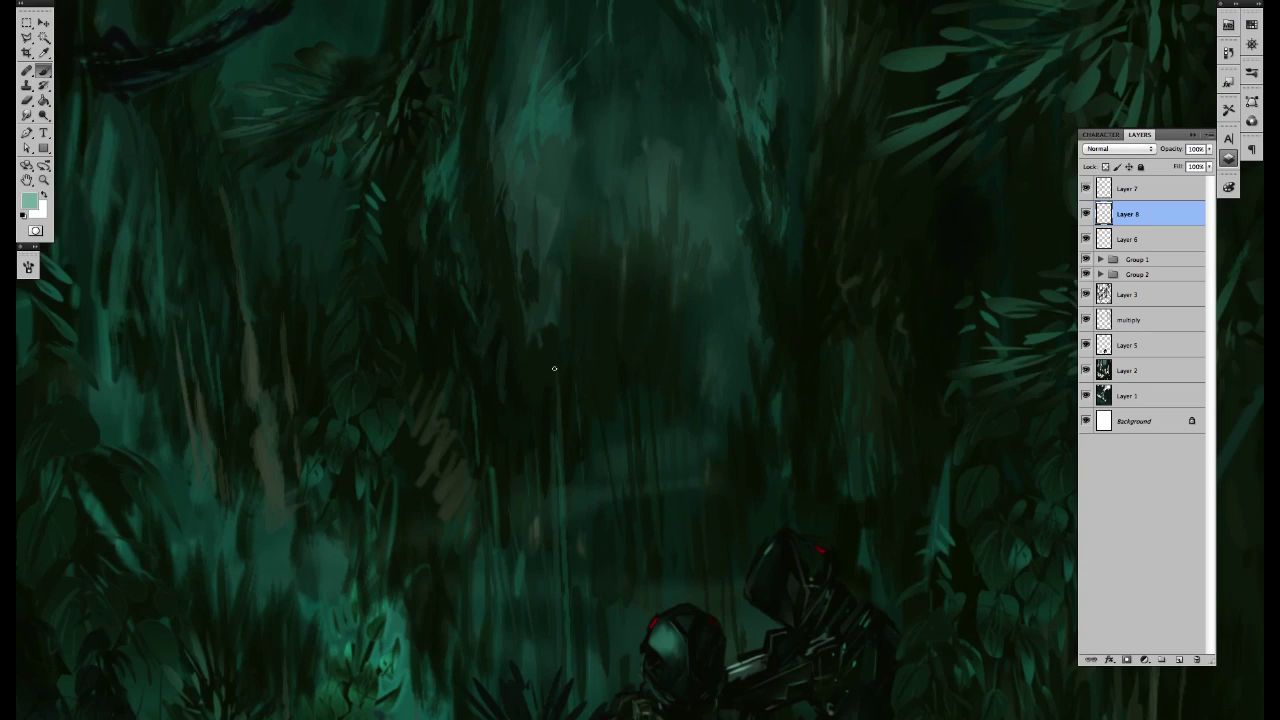
super+click(554, 366)
drag(534, 358, 536, 369)
drag(541, 349, 536, 368)
drag(718, 293, 729, 293)
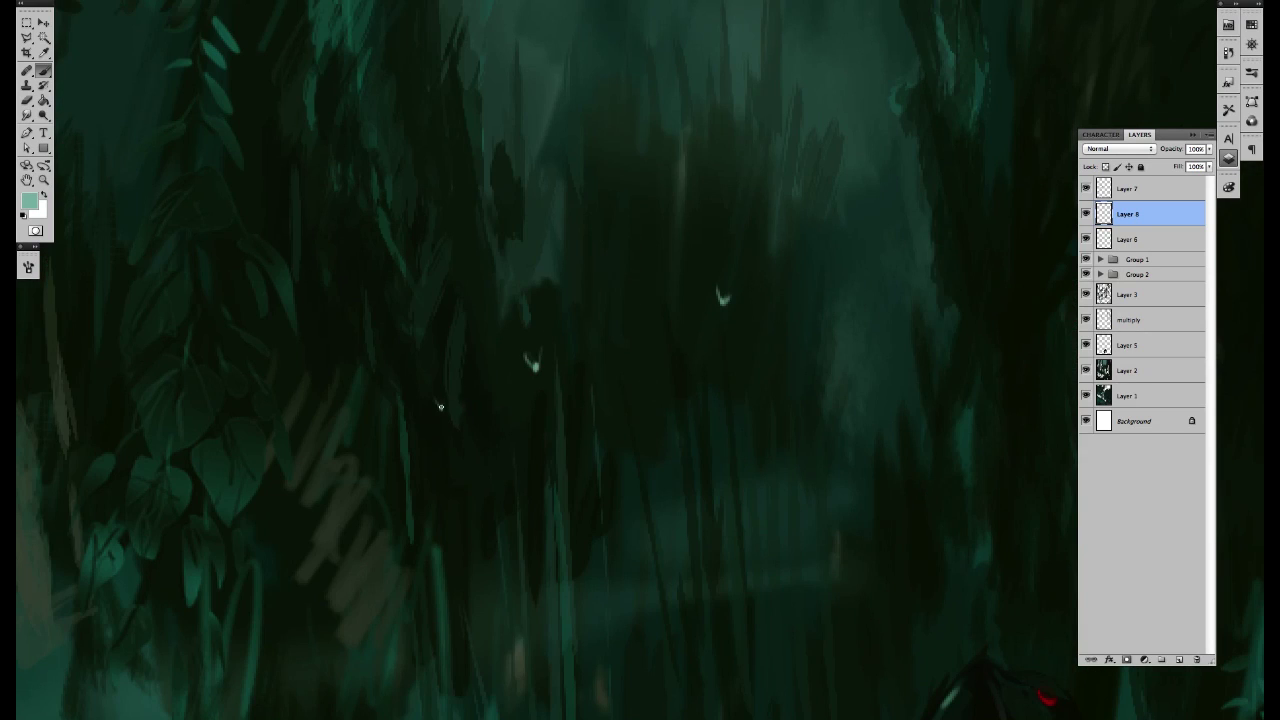
Step: Add more tiny pale insects beside the left foliage and around the misty gap, and sample a darker green for fainter ones
key(ctrl+minus)
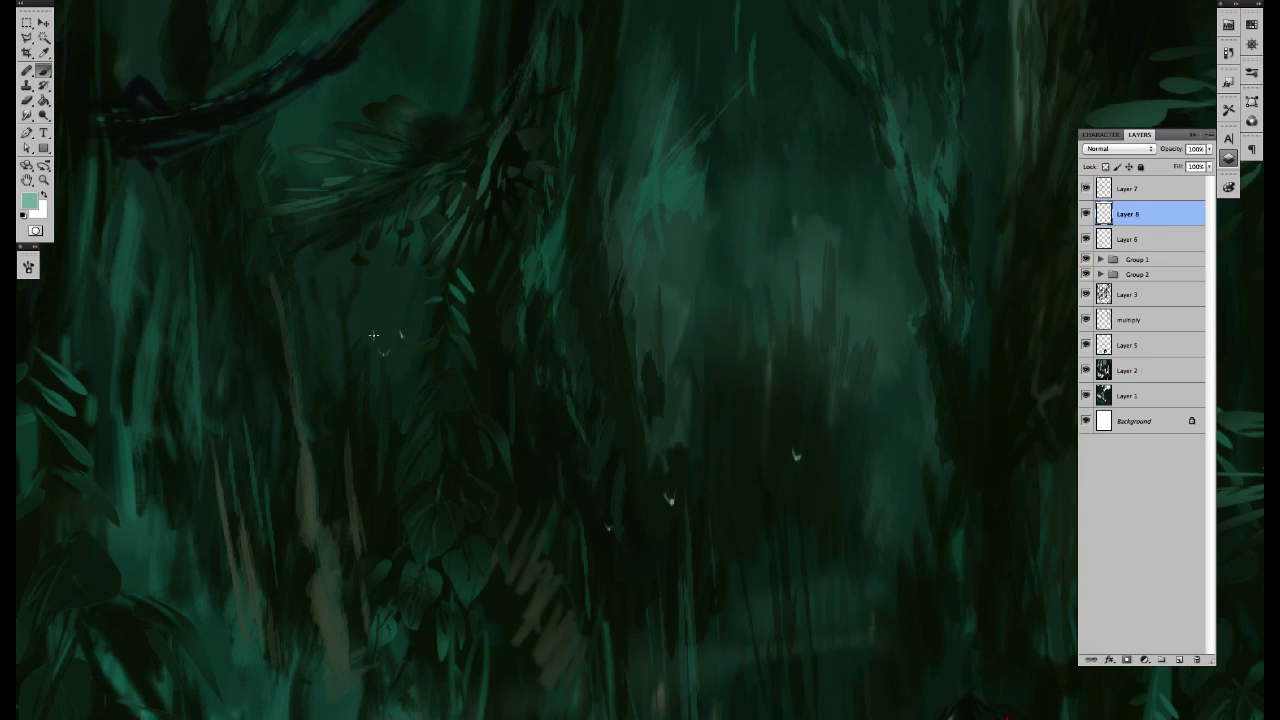
drag(913, 414, 918, 423)
drag(817, 293, 660, 279)
alt+click(660, 279)
drag(584, 490, 562, 320)
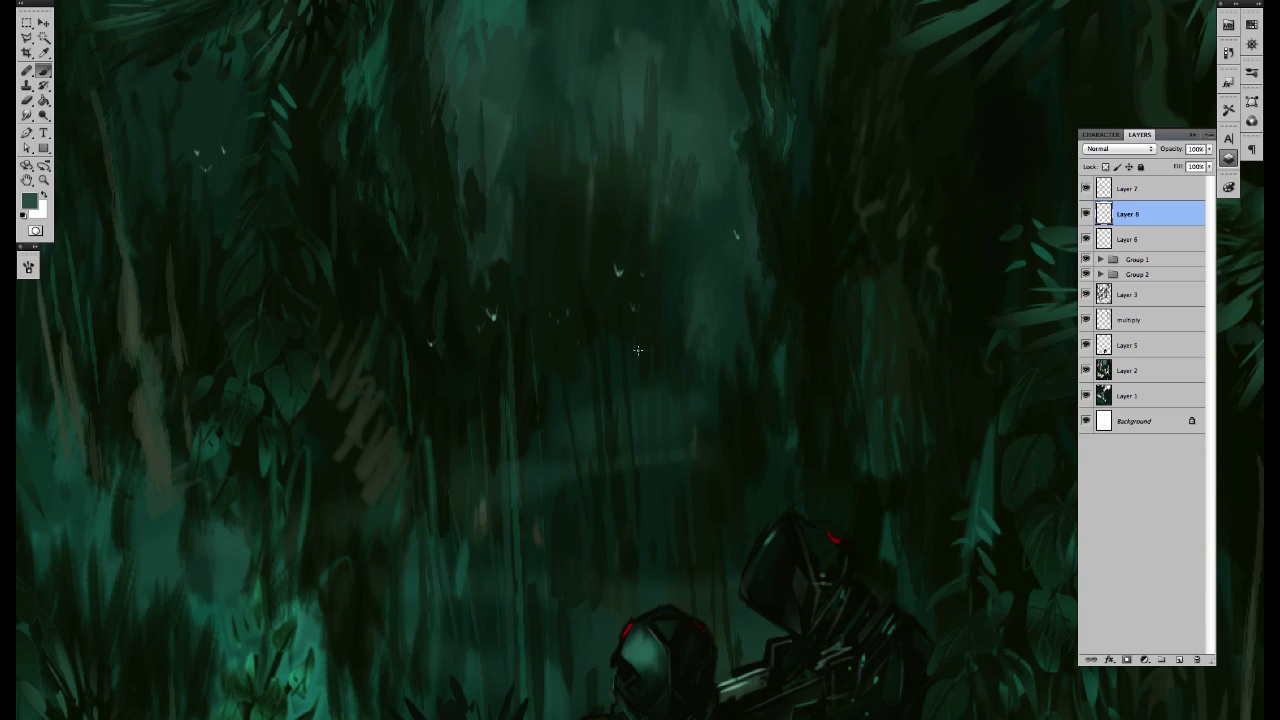
Step: Scatter fainter green insect specks around the pale ones, from the left undergrowth to the grass above the soldiers
scroll(432, 364, up, 3)
scroll(416, 303, left, 3)
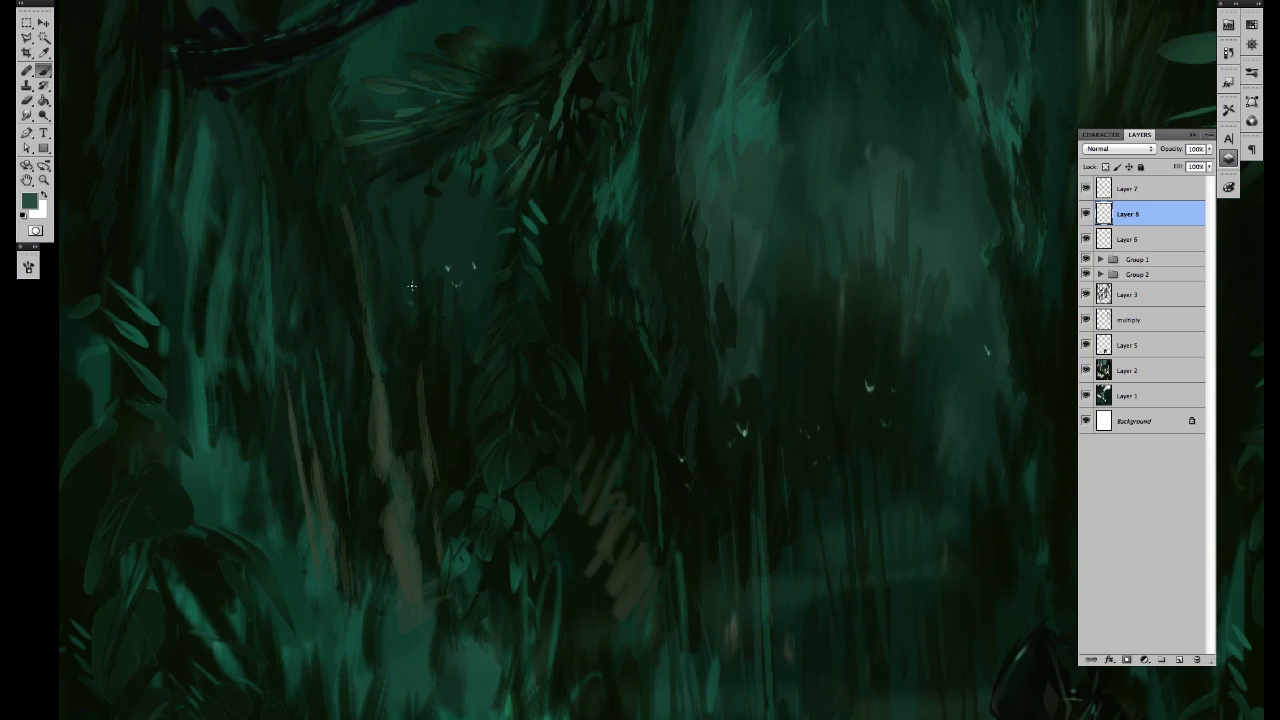
scroll(460, 268, right, 5)
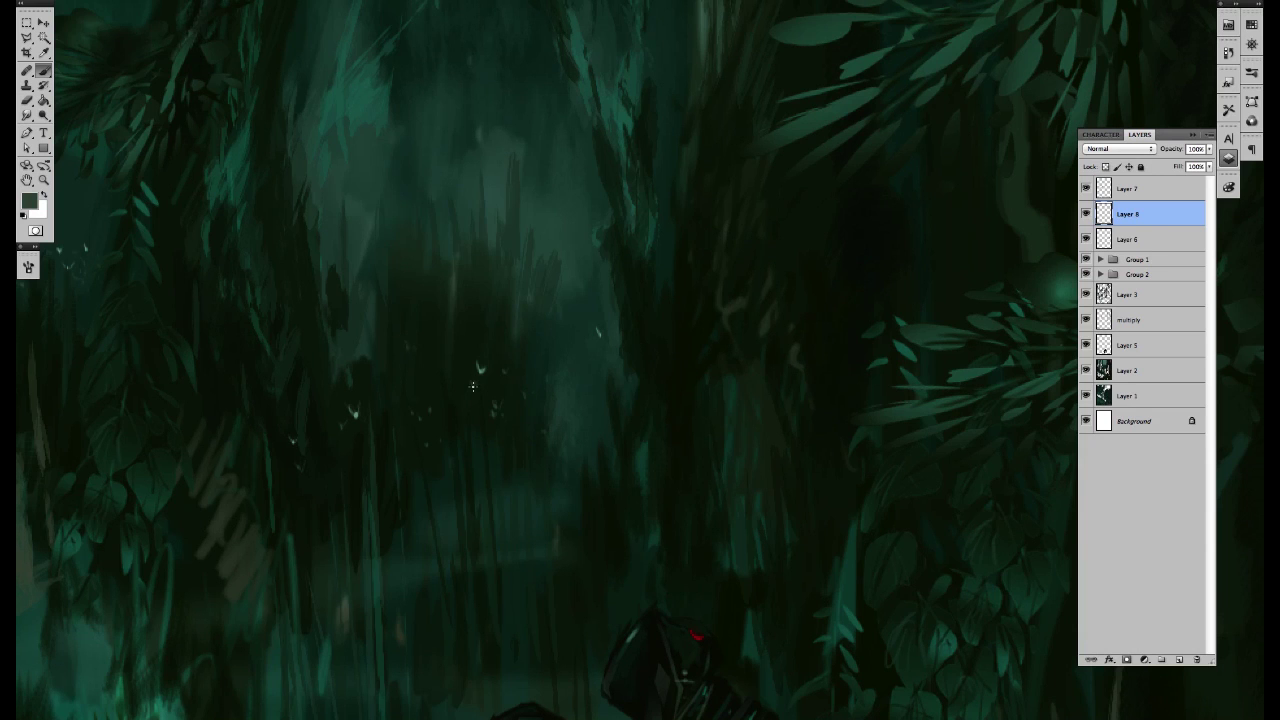
scroll(600, 355, down, 3)
scroll(687, 342, left, 2)
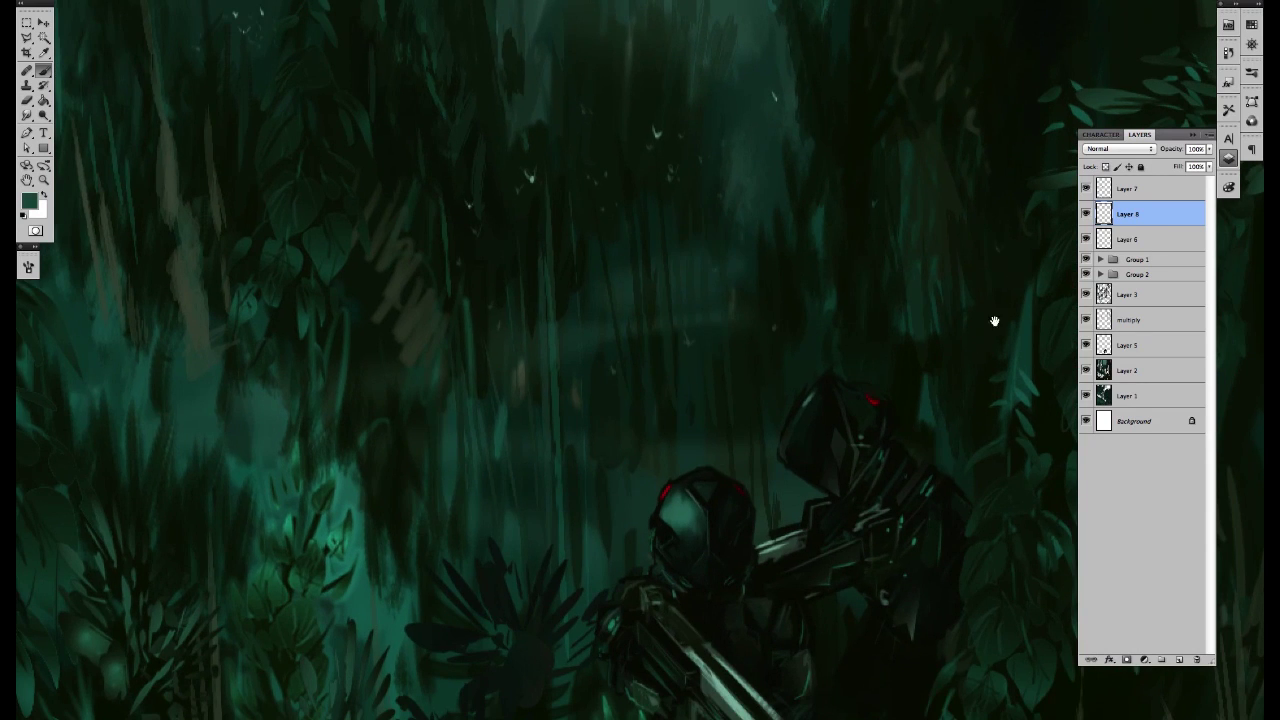
Step: Extend the insect swarm with small green specks over the right trunk and near the glowing plant on the right
scroll(994, 322, up, 3)
scroll(772, 270, right, 3)
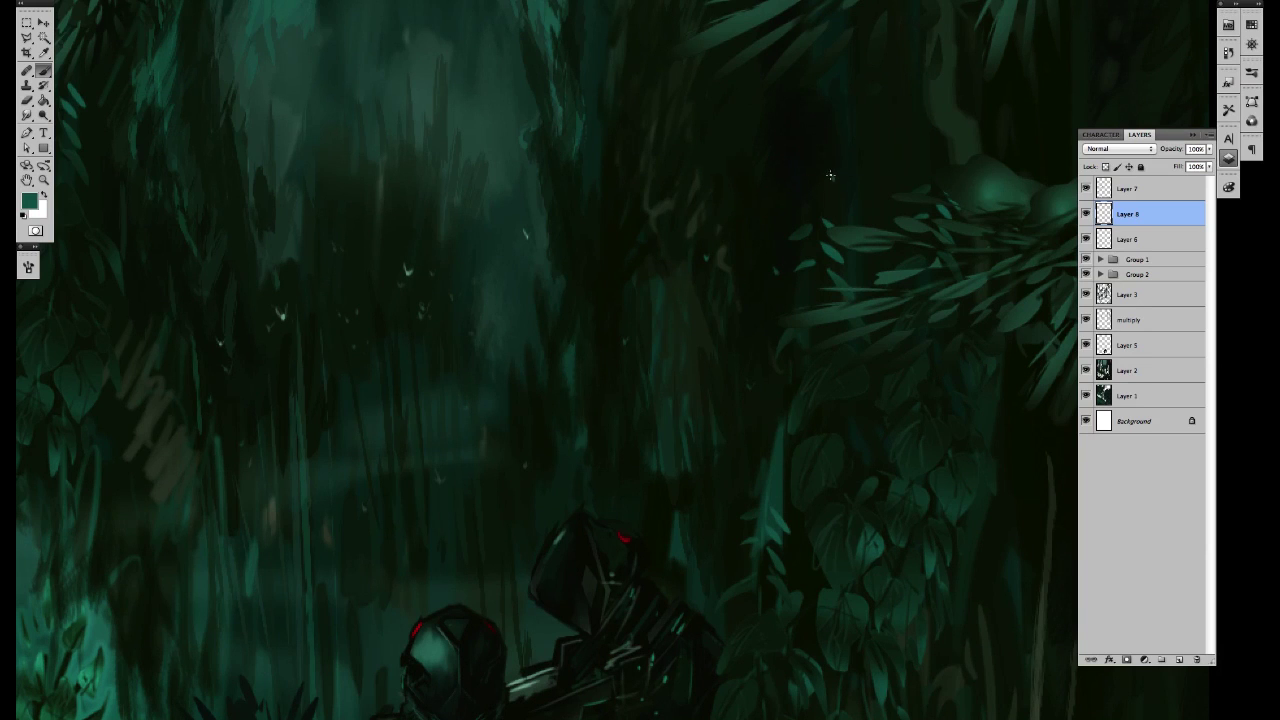
scroll(690, 300, down, 2)
scroll(670, 271, left, 2)
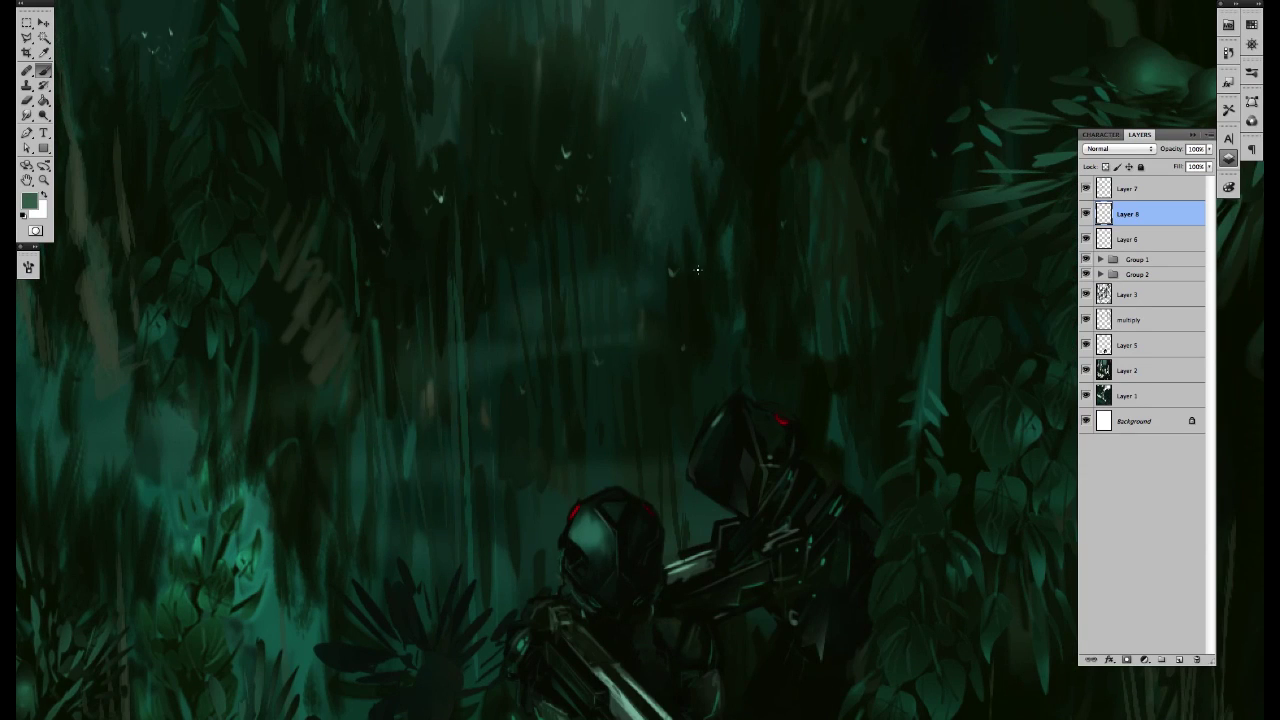
scroll(658, 481, left, 4)
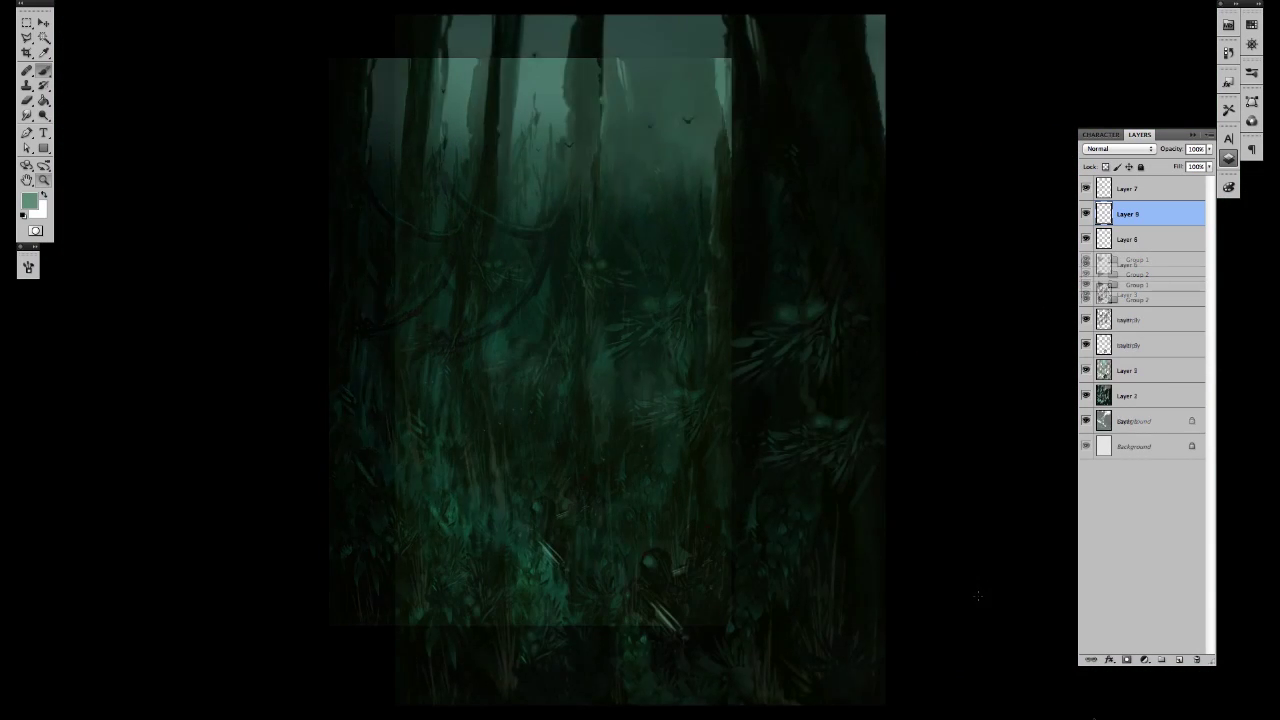
Step: Sign the painting in light teal in its lower-right corner, on a new layer above Layer 8
key(z)
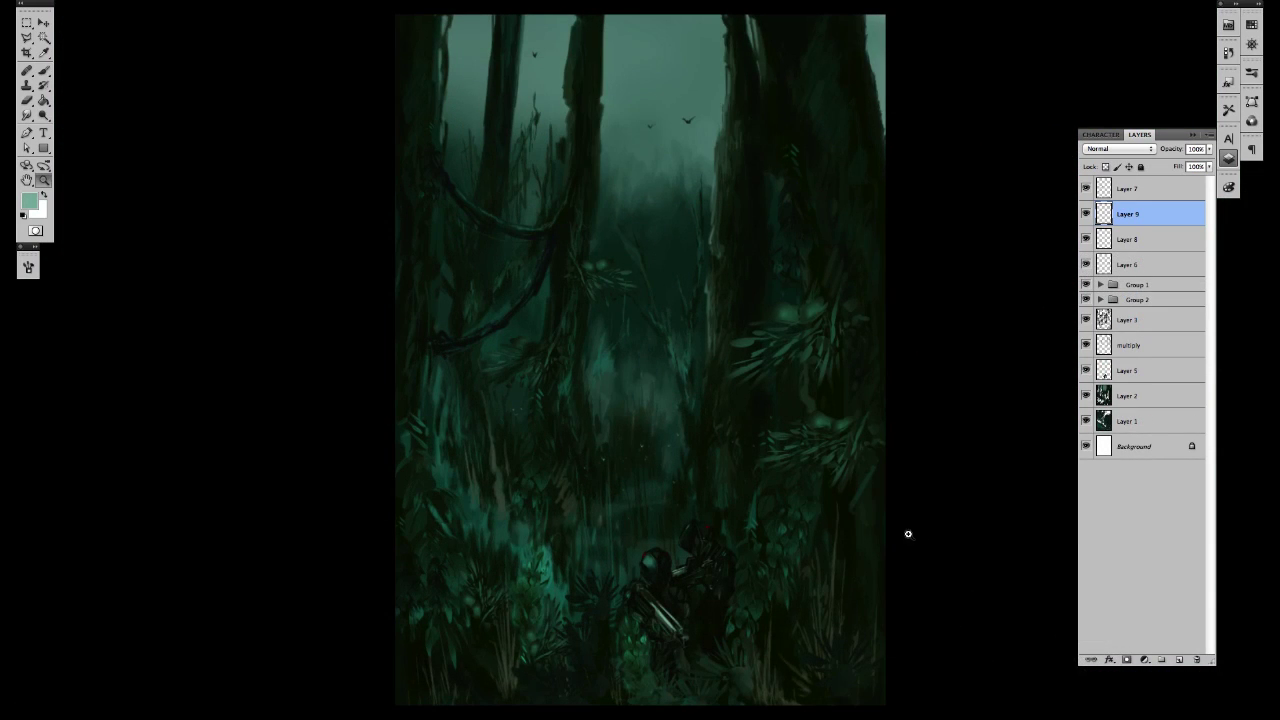
drag(909, 534, 751, 714)
mouse_move(826, 577)
mouse_down()
mouse_move(820, 503)
mouse_move(782, 598)
mouse_move(888, 545)
mouse_up()
key(b)
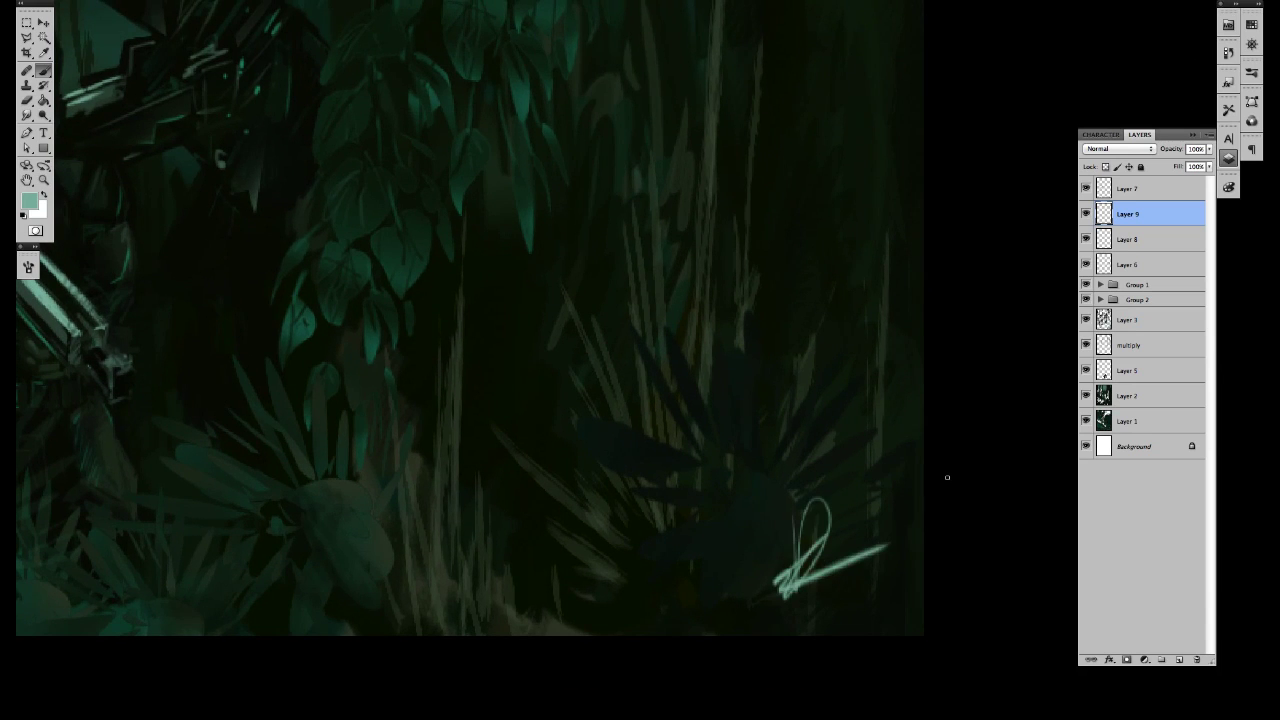
key(ctrl+0)
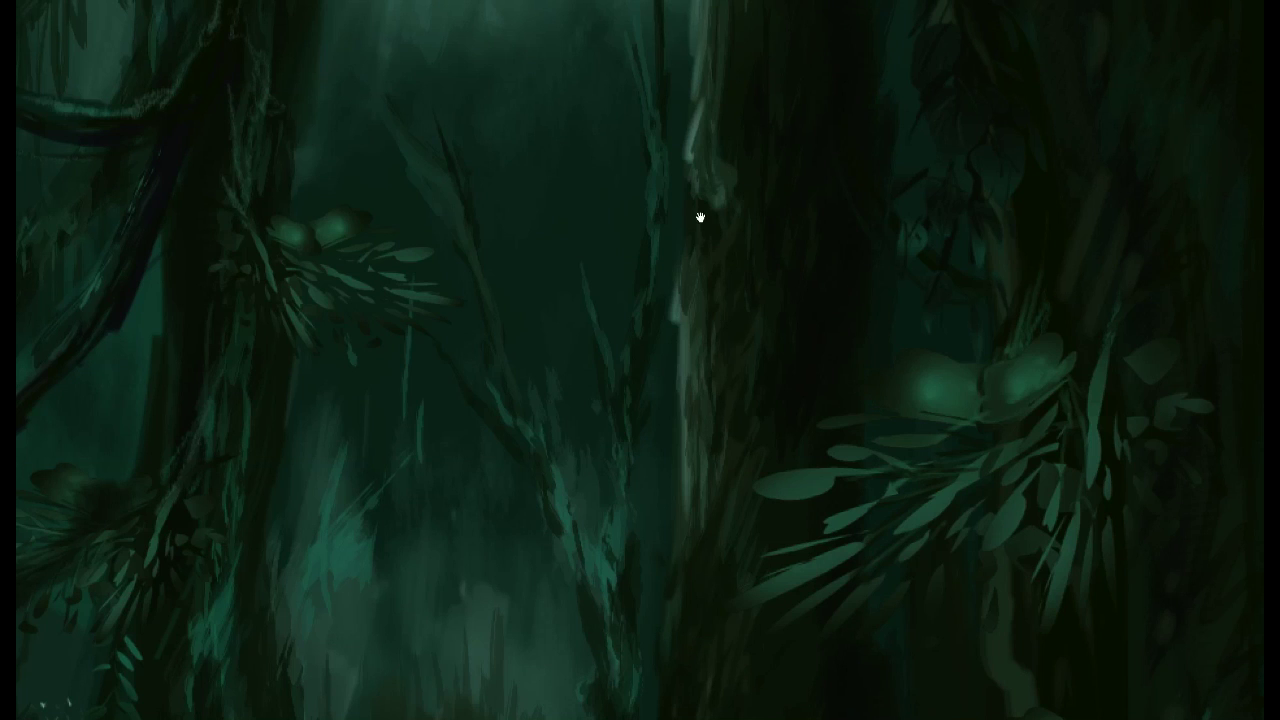
scroll(698, 223, down, 5)
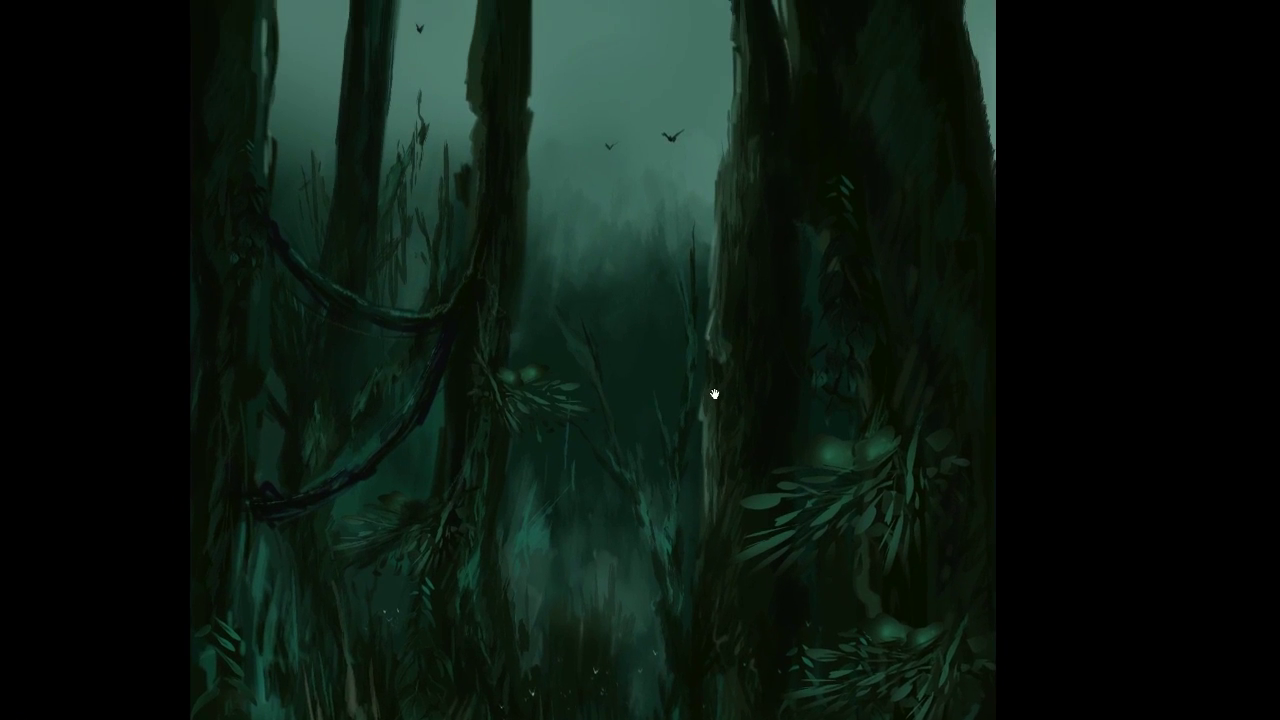